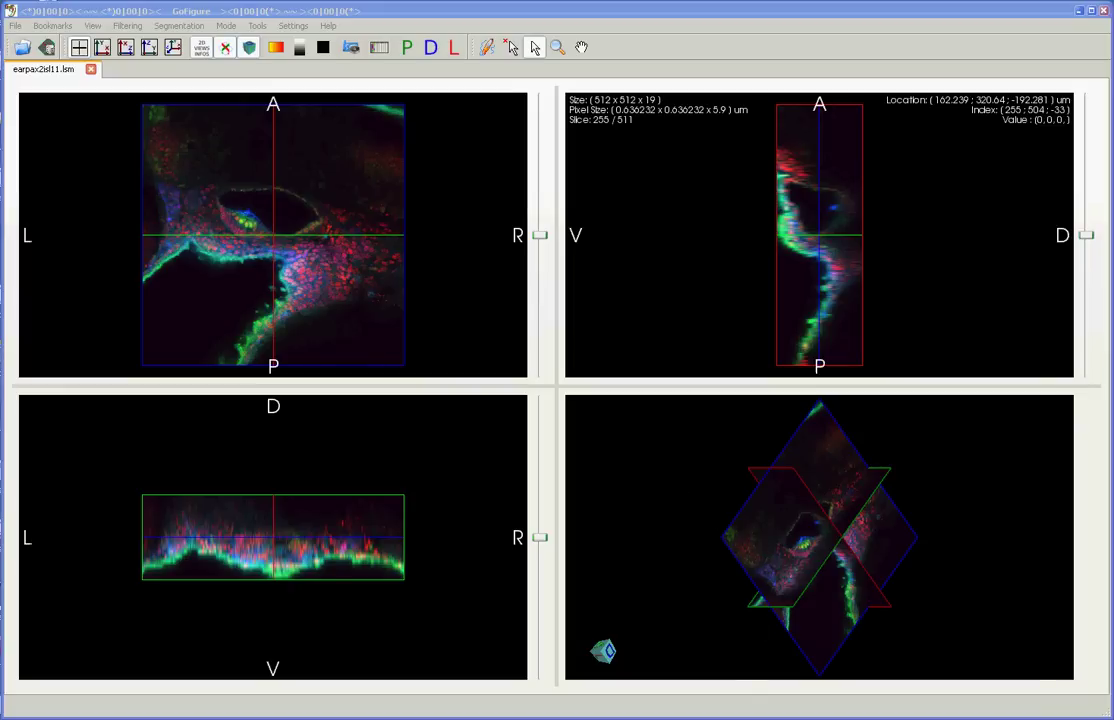
Step: Bring the Firefox window with the SourceForge GoFigure2 MySQL wiki page to the front
{"action": "key", "text": "alt+Tab"}
Step: Minimize Firefox after viewing the wiki address and bring the GoFigure2 viewer back to the front
{"action": "left_click", "coordinate": [415, 74]}
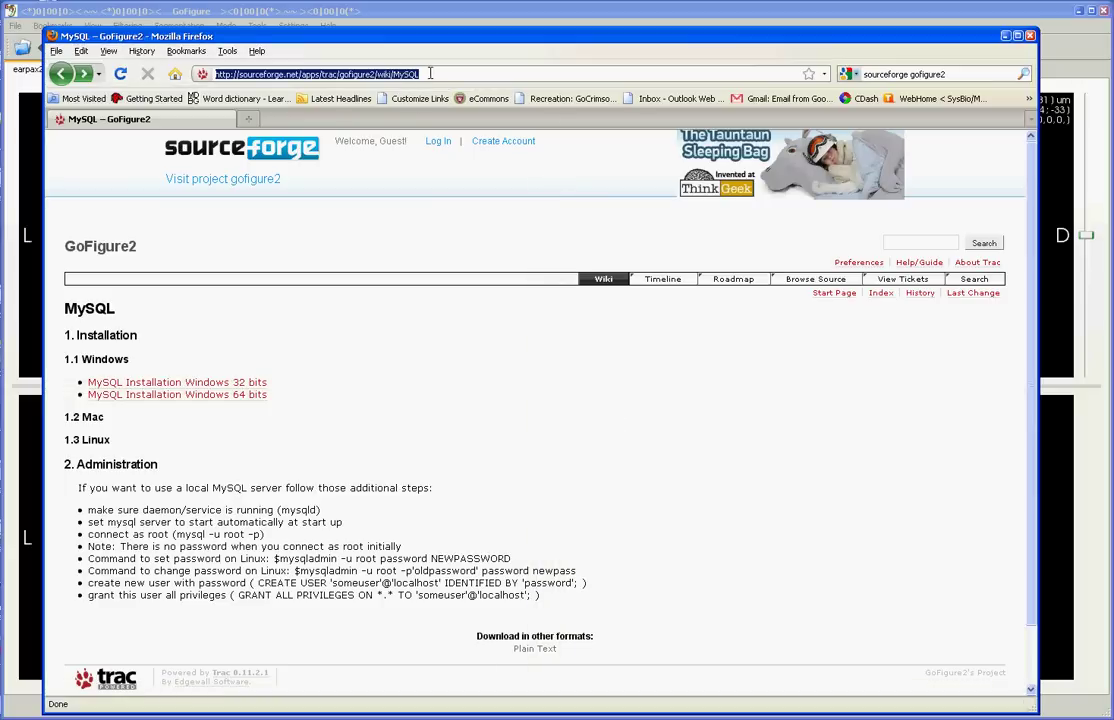
{"action": "left_click_drag", "start_coordinate": [418, 74], "coordinate": [228, 74]}
{"action": "left_click", "coordinate": [392, 74]}
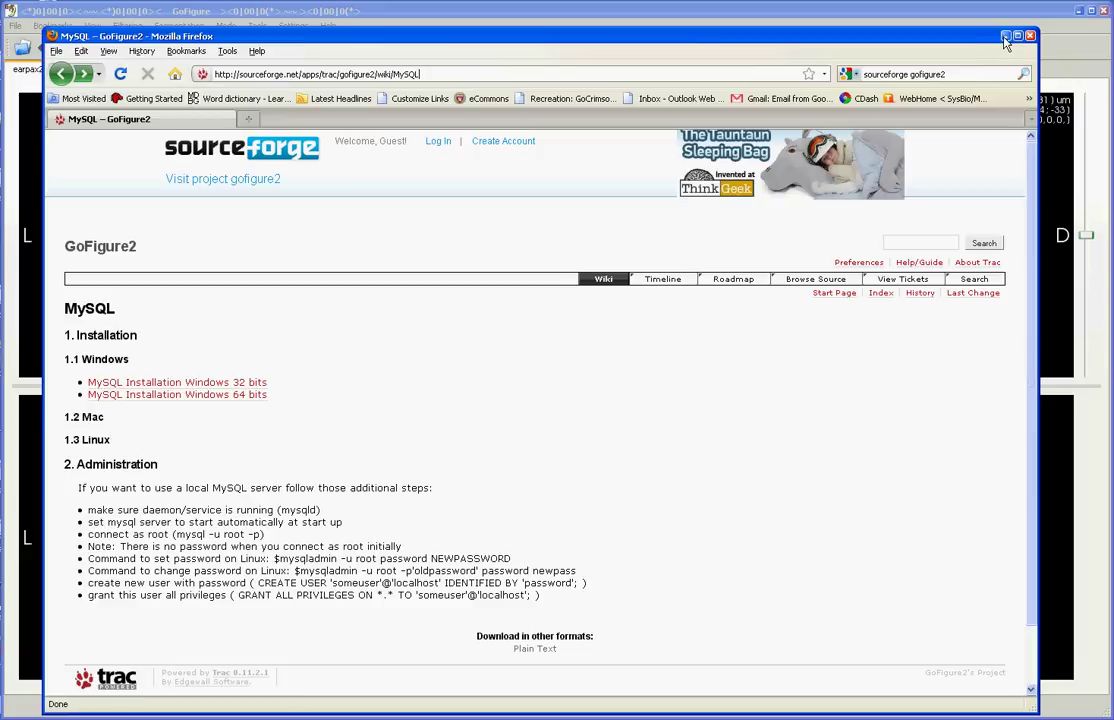
{"action": "left_click", "coordinate": [1006, 40]}
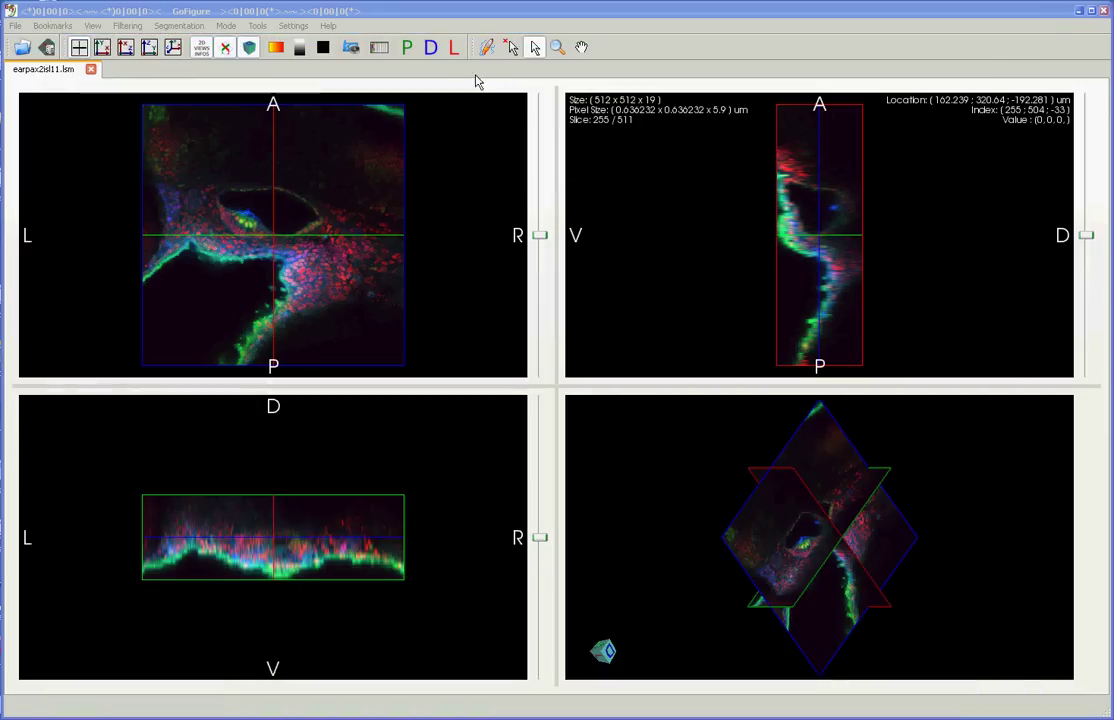
{"action": "left_click", "coordinate": [430, 12]}
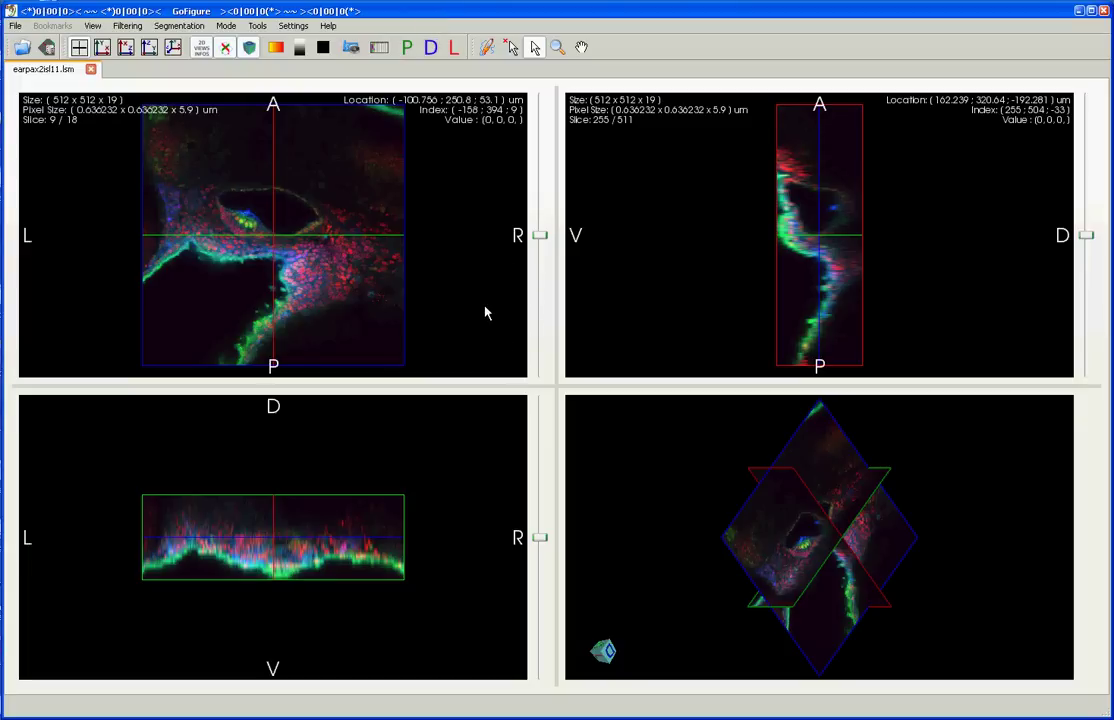
Step: Launch Settings > Database > Set Up Database to open the MySQL user-creation wizard
{"action": "left_click", "coordinate": [293, 26]}
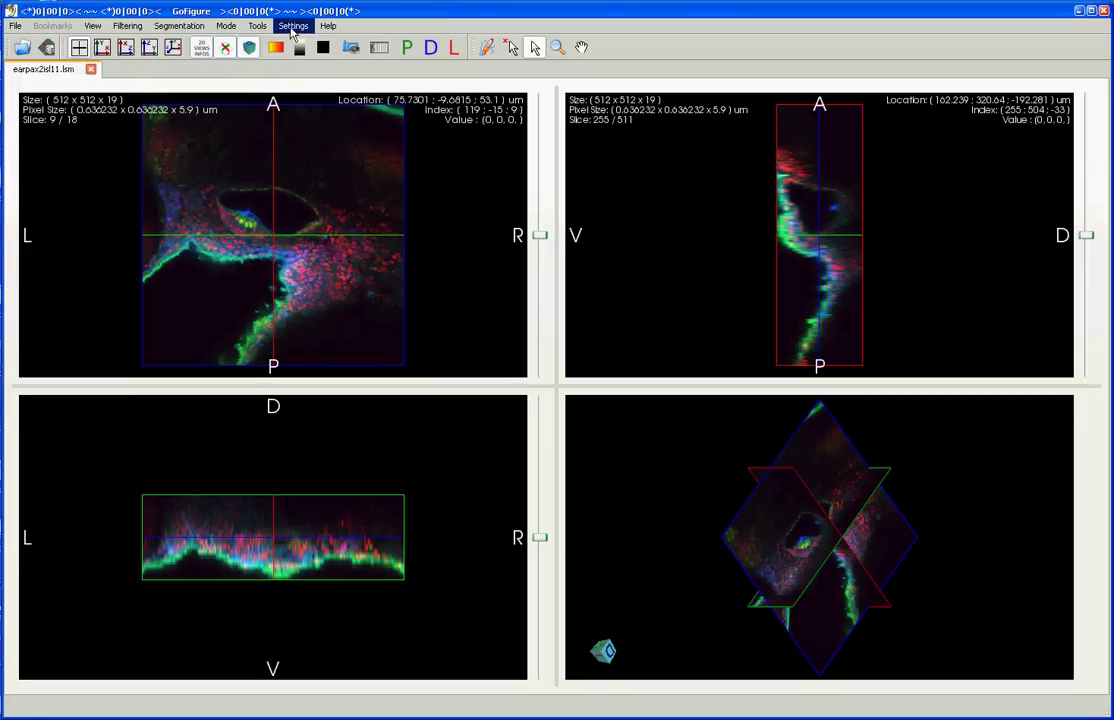
{"action": "mouse_move", "coordinate": [305, 43]}
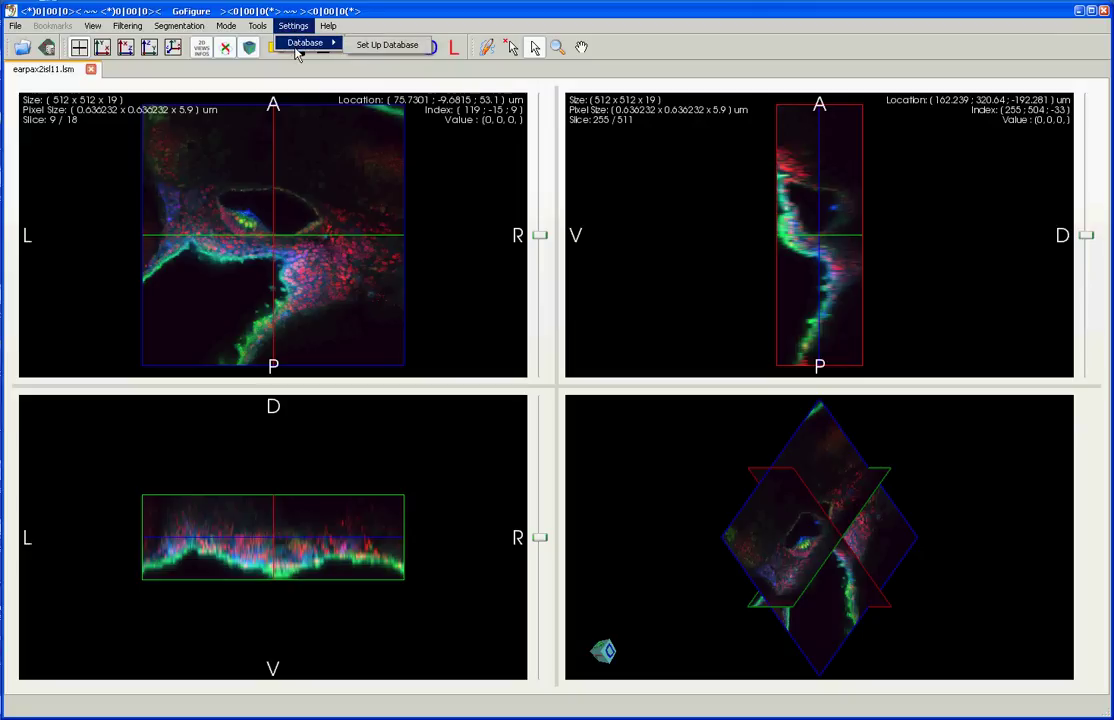
{"action": "left_click", "coordinate": [365, 43]}
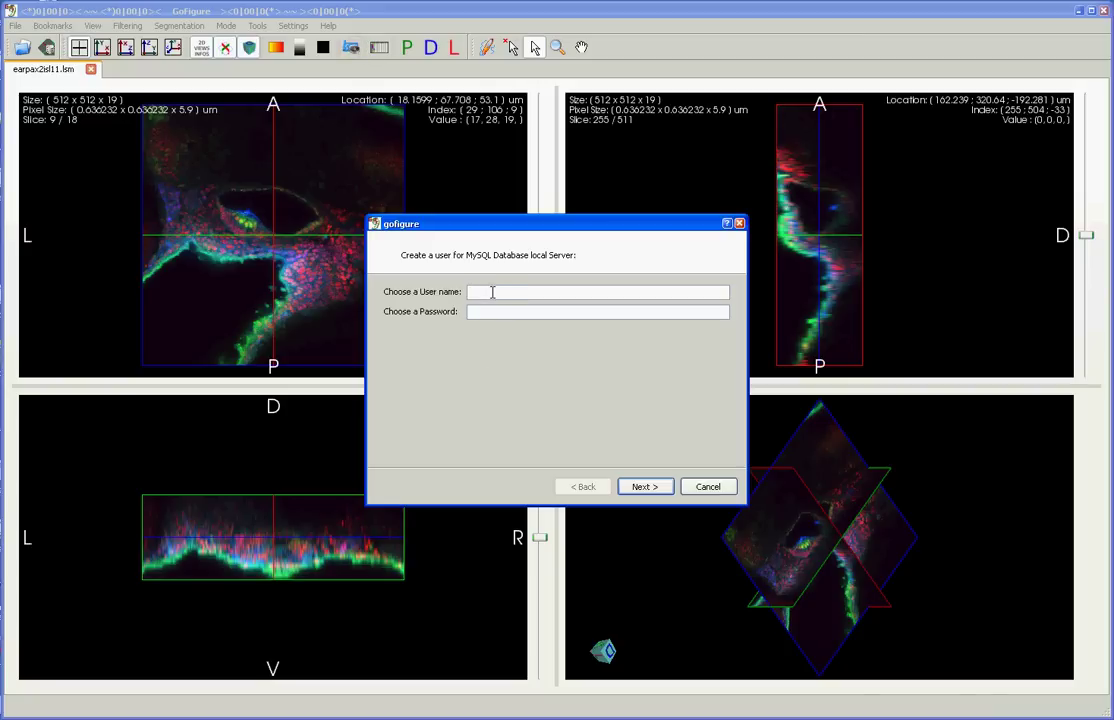
Step: Enter a new MySQL user name and password and submit them
{"action": "type", "text": "UserName"}
{"action": "key", "text": "Tab"}
{"action": "type", "text": "password"}
{"action": "left_click", "coordinate": [632, 488]}
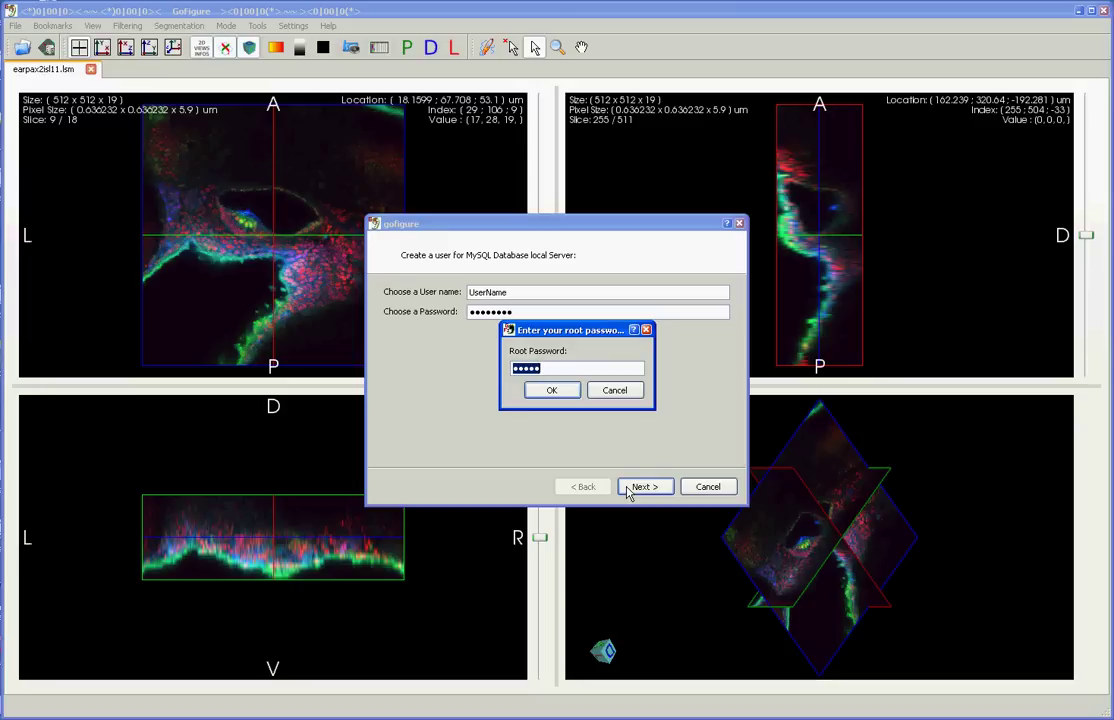
Step: Authorize with the root password and agree to create a database for the existing user
{"action": "type", "text": "*********"}
{"action": "left_click", "coordinate": [556, 391]}
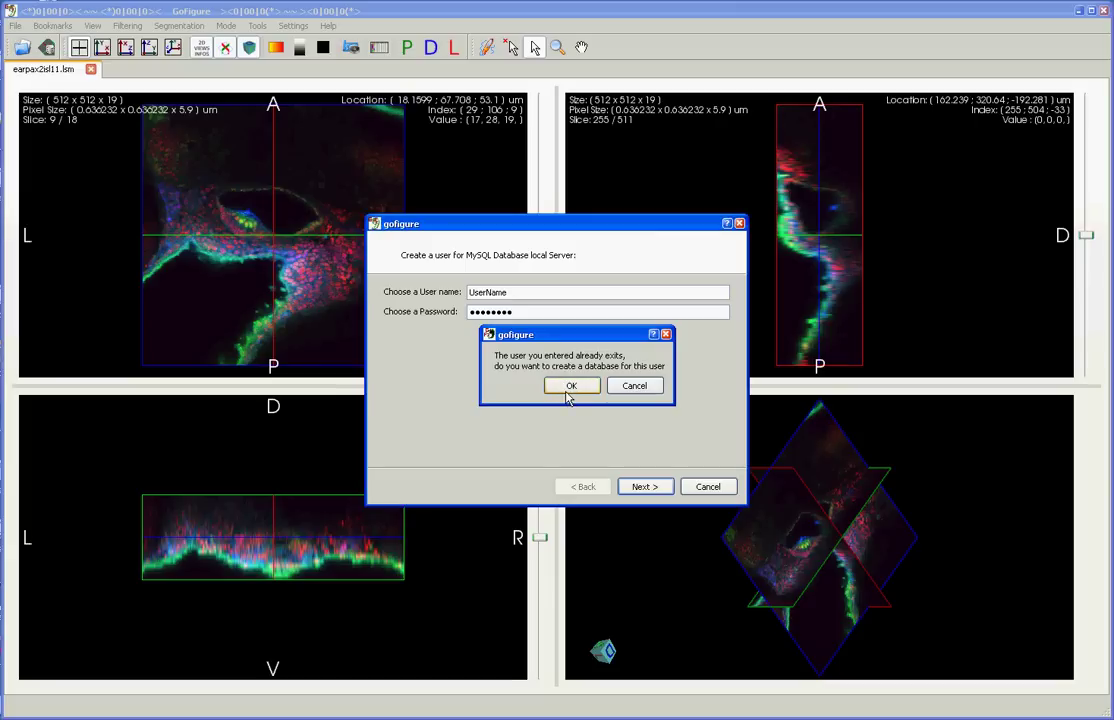
{"action": "left_click", "coordinate": [583, 389]}
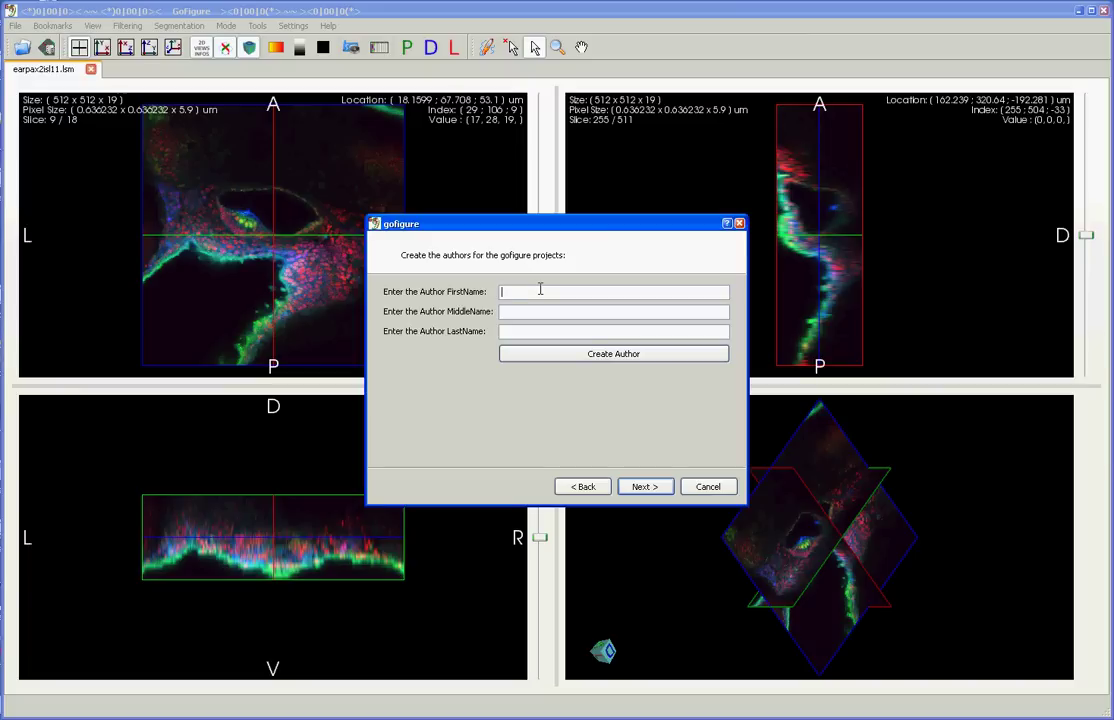
Step: Create an author from a first and last name, confirming a duplicate is rejected
{"action": "type", "text": "Barack"}
{"action": "key", "text": "Tab"}
{"action": "key", "text": "Tab"}
{"action": "type", "text": "Obama"}
{"action": "left_click", "coordinate": [604, 366]}
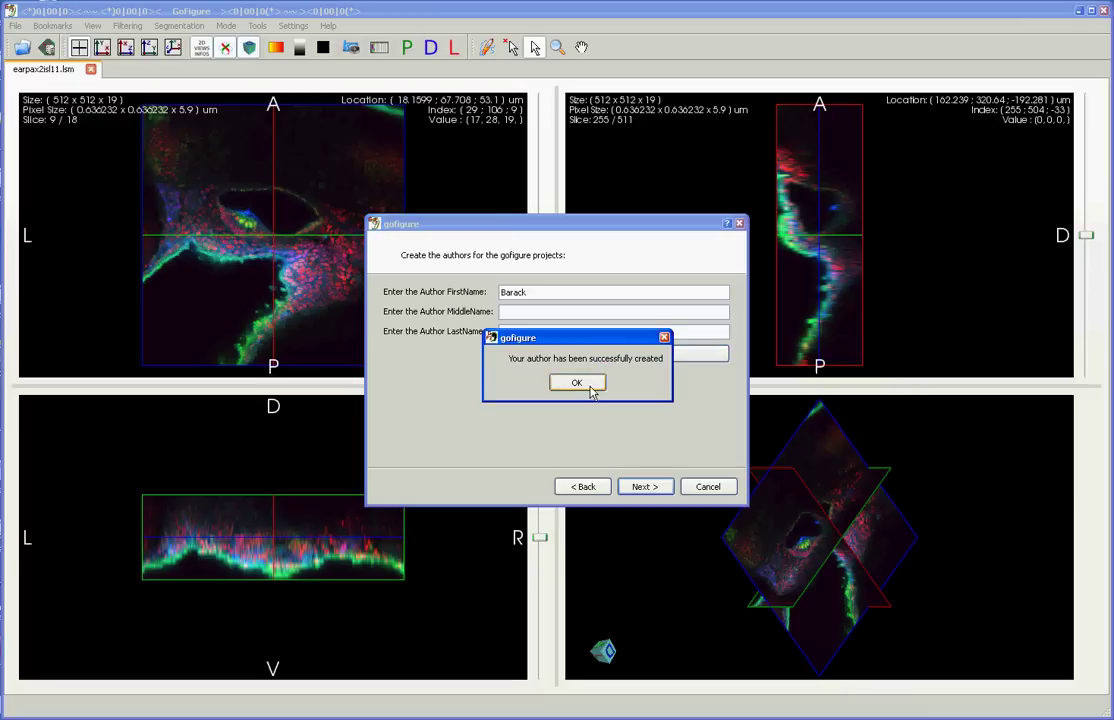
{"action": "left_click", "coordinate": [577, 384]}
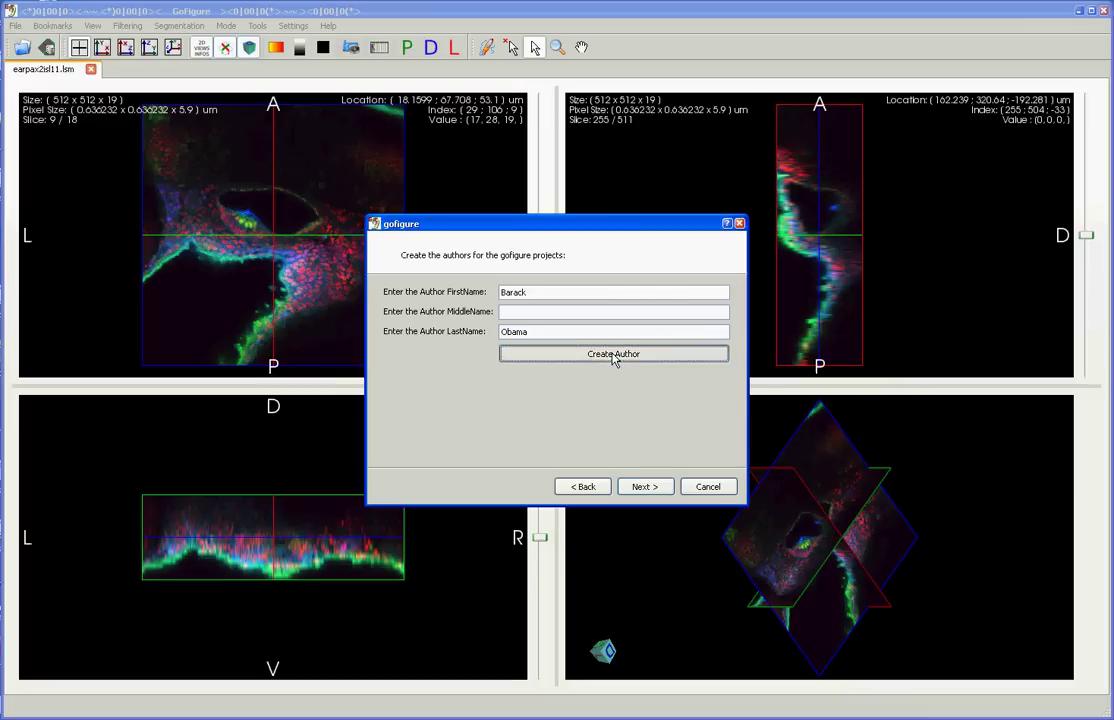
{"action": "left_click", "coordinate": [614, 357]}
{"action": "left_click", "coordinate": [589, 383]}
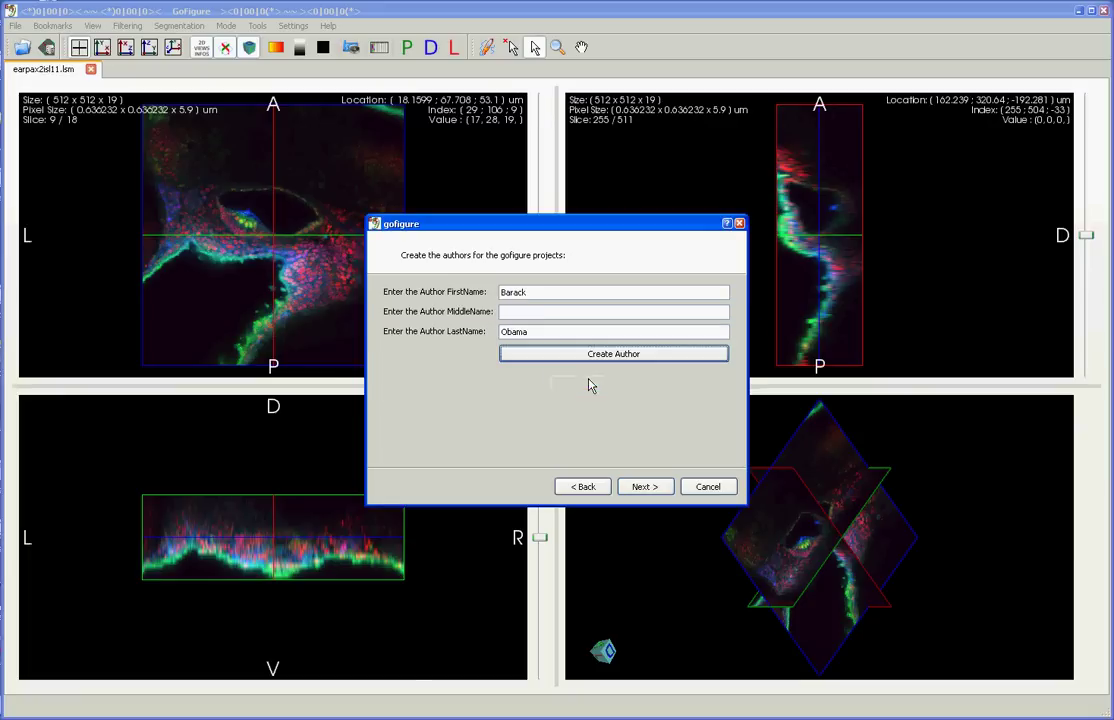
Step: Create the author First Middle Last and advance to the microscope page
{"action": "left_click_drag", "start_coordinate": [535, 293], "coordinate": [380, 288]}
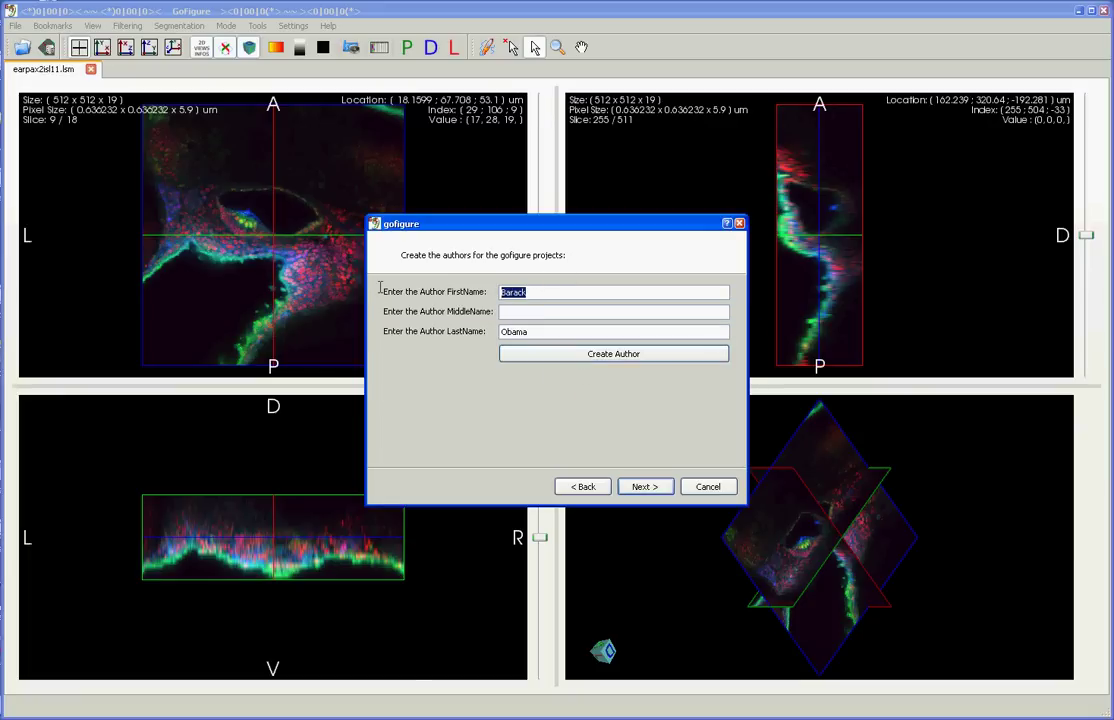
{"action": "type", "text": "First"}
{"action": "key", "text": "Tab"}
{"action": "type", "text": "Middle"}
{"action": "key", "text": "Tab"}
{"action": "type", "text": "Last"}
{"action": "left_click", "coordinate": [575, 356]}
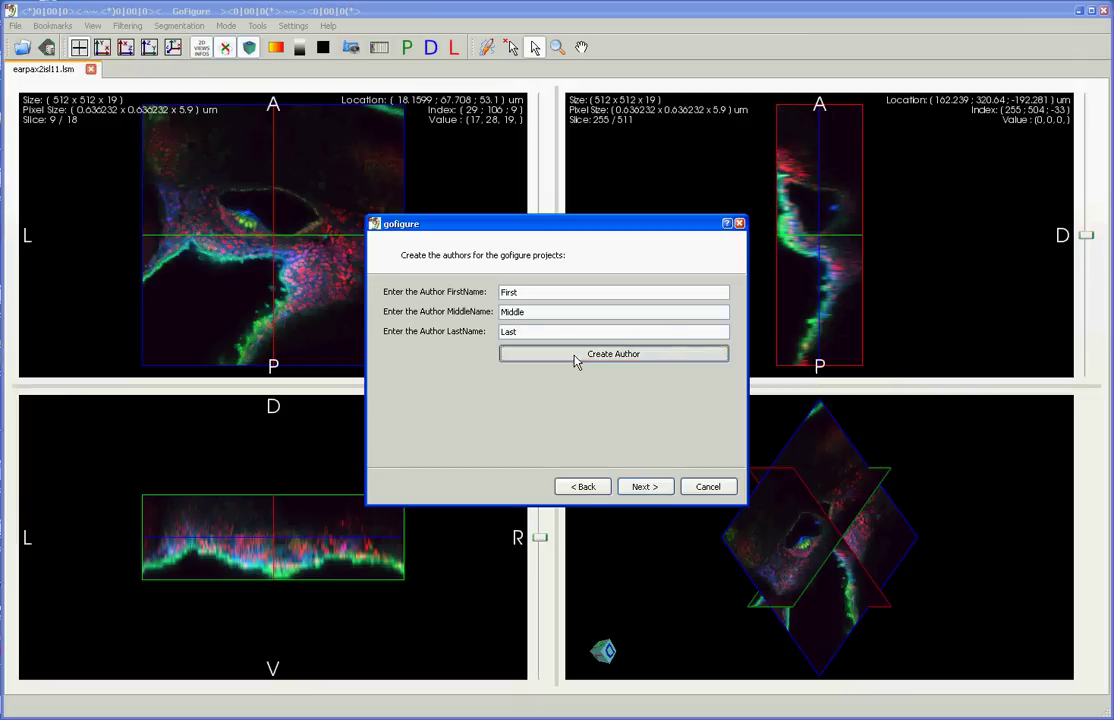
{"action": "left_click", "coordinate": [577, 383]}
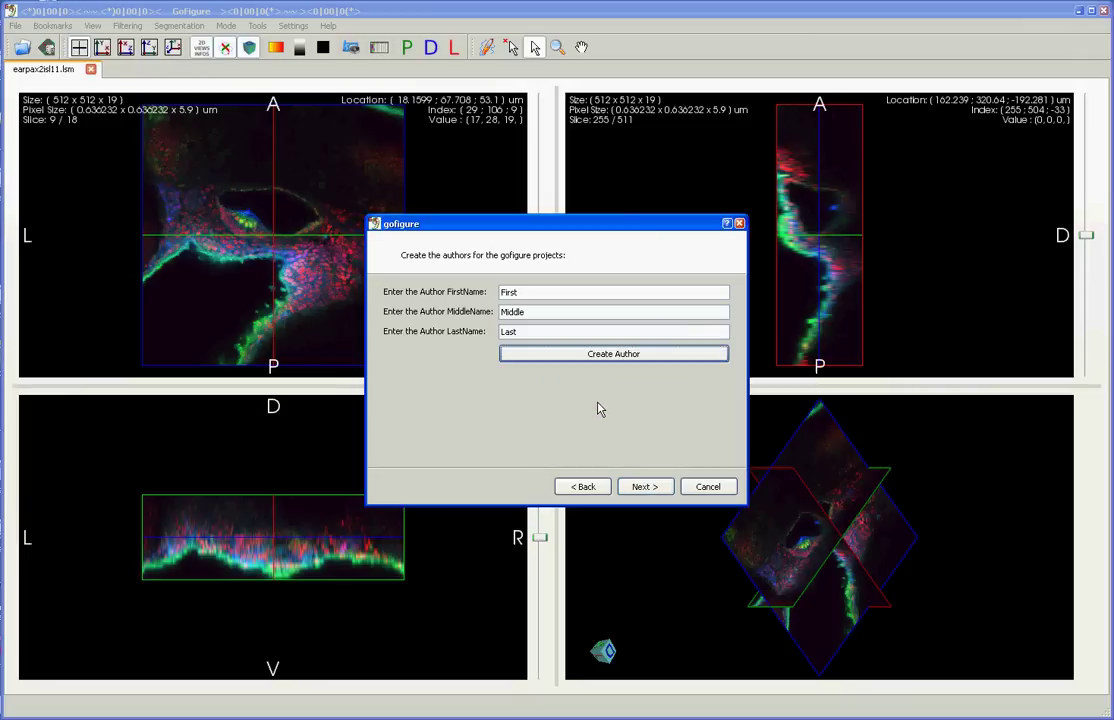
{"action": "left_click", "coordinate": [646, 488]}
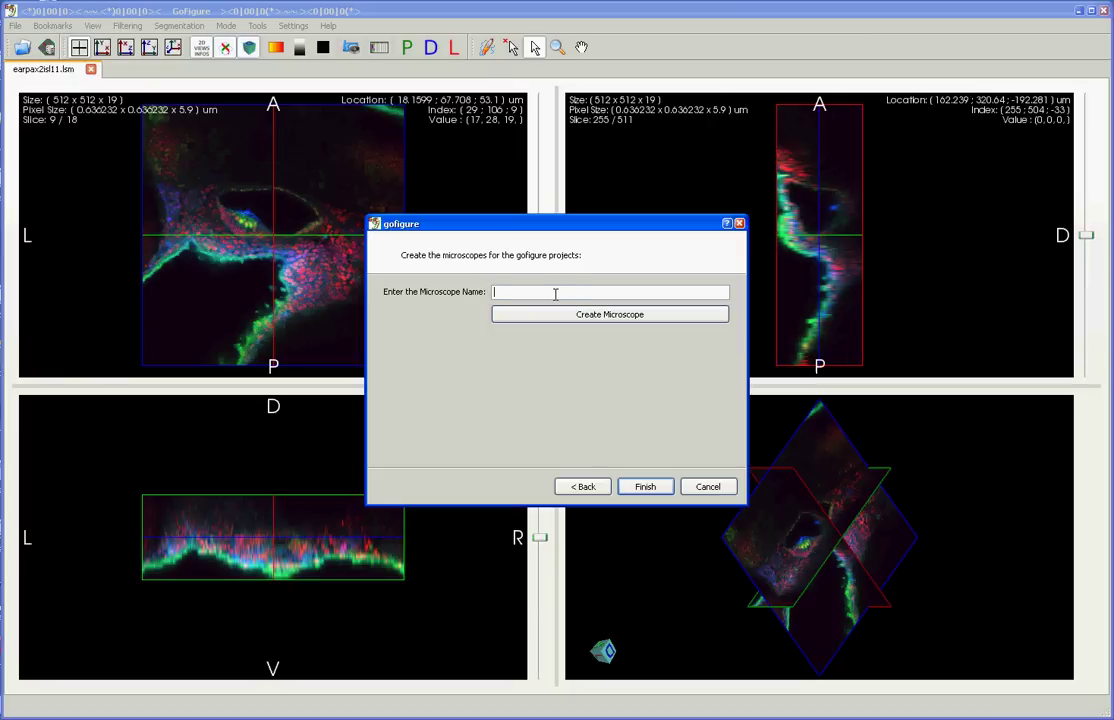
Step: Create the microscopes Cyclops and Microscope2, then finish the database wizard
{"action": "type", "text": "Cyclops"}
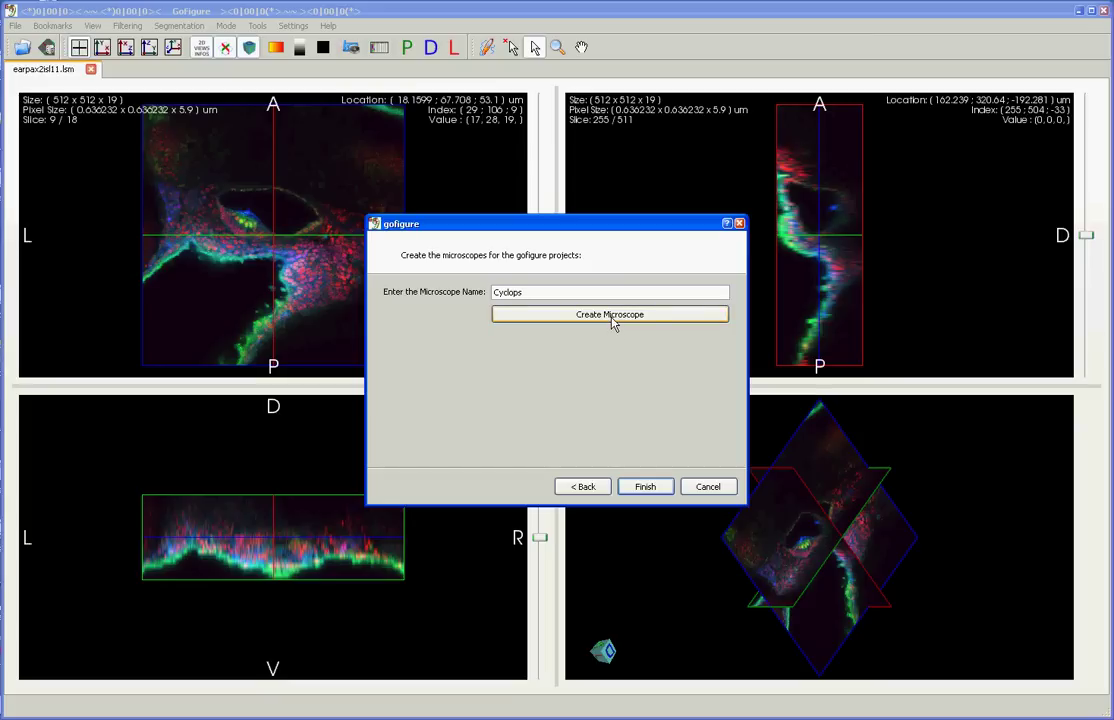
{"action": "left_click", "coordinate": [612, 323]}
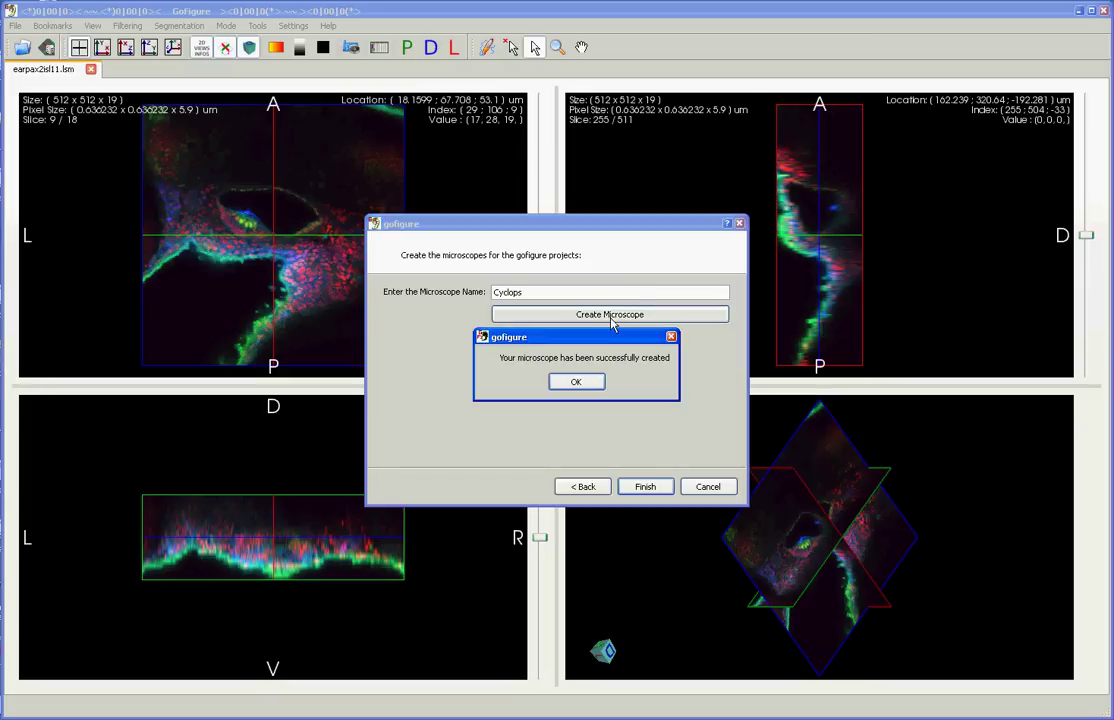
{"action": "left_click", "coordinate": [575, 383]}
{"action": "double_click", "coordinate": [538, 289]}
{"action": "type", "text": "Microscope2"}
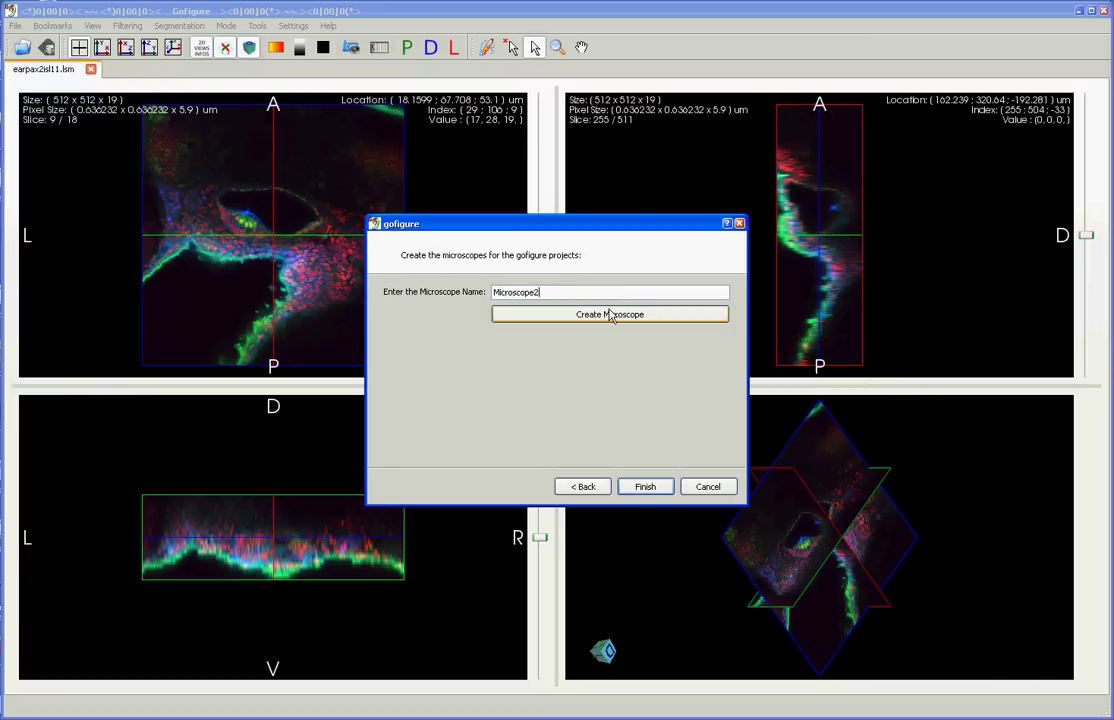
{"action": "left_click", "coordinate": [611, 314]}
{"action": "left_click", "coordinate": [577, 383]}
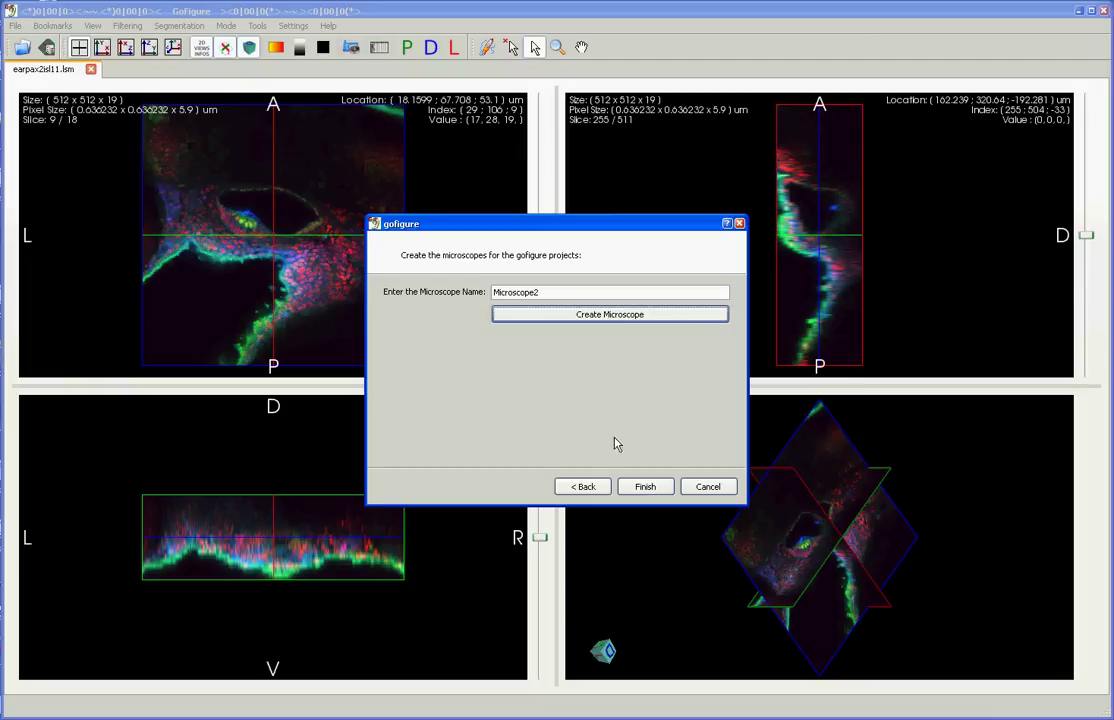
{"action": "left_click", "coordinate": [634, 488]}
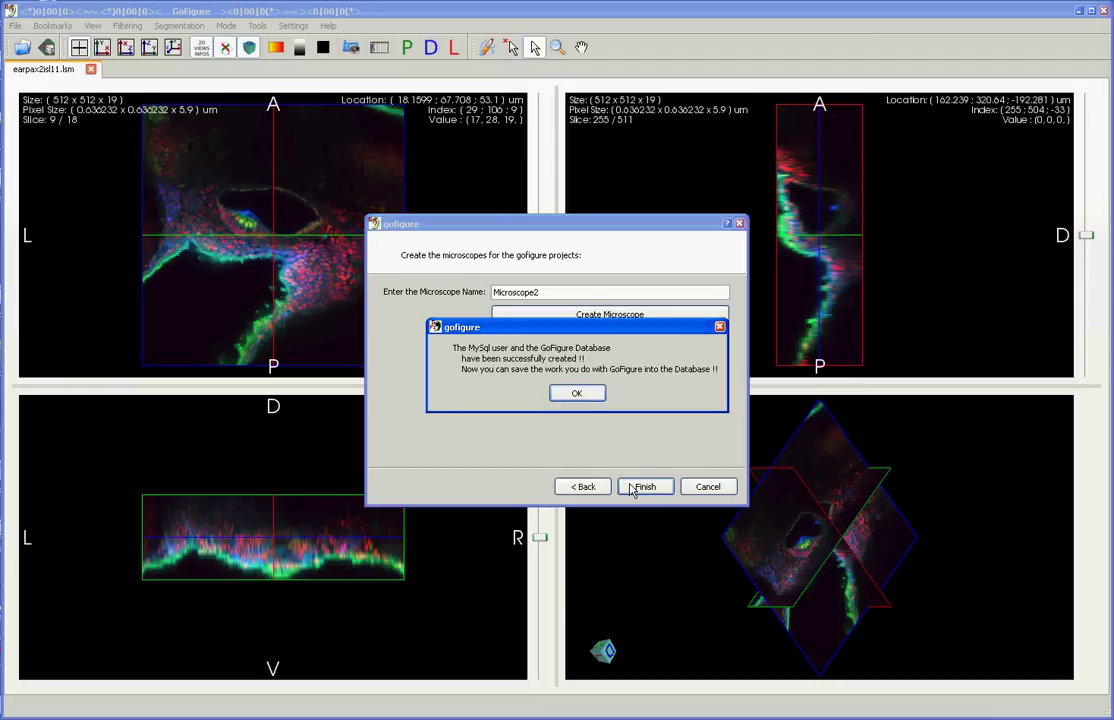
Step: Acknowledge the 'database successfully created' message to close the setup wizard
{"action": "left_click", "coordinate": [572, 395]}
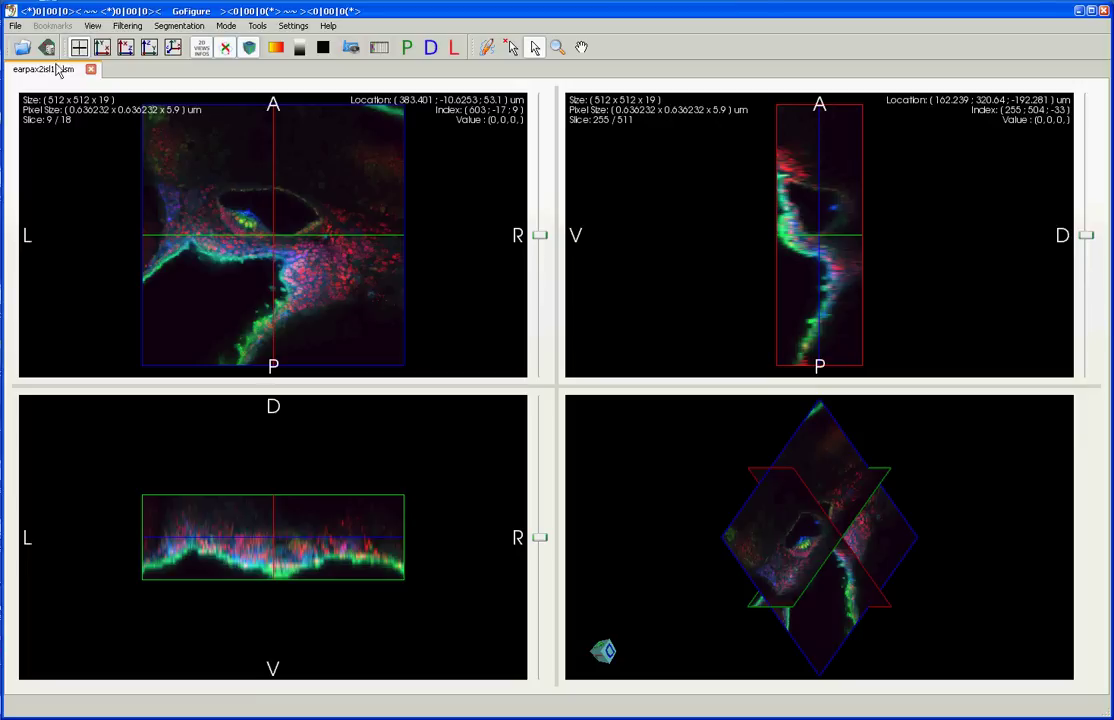
Step: In the LSM to MegaCapture exporter, pick earpax2isl11.lsm from the Desktop Data folder
{"action": "left_click", "coordinate": [15, 25]}
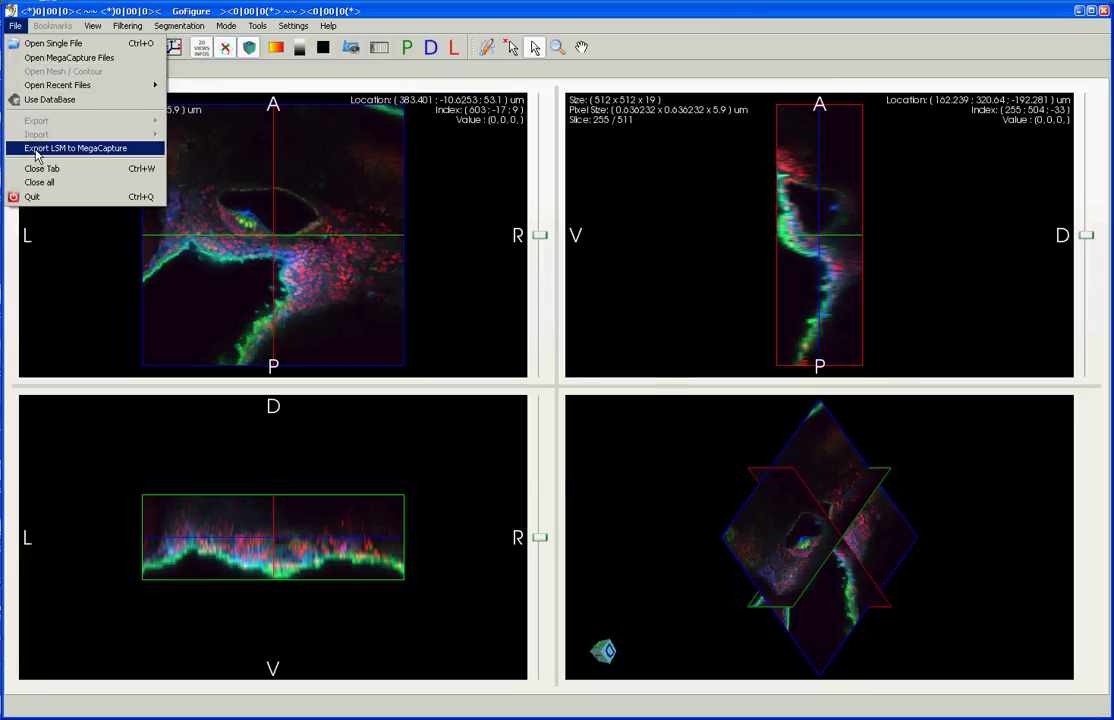
{"action": "left_click", "coordinate": [37, 150]}
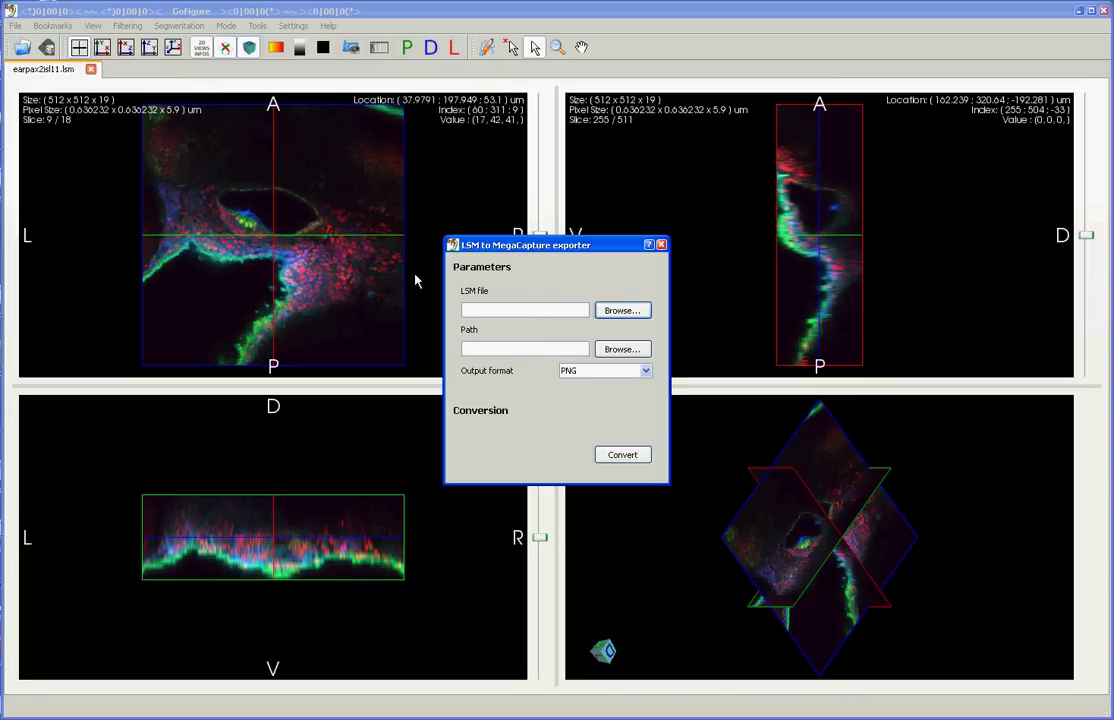
{"action": "left_click", "coordinate": [618, 311]}
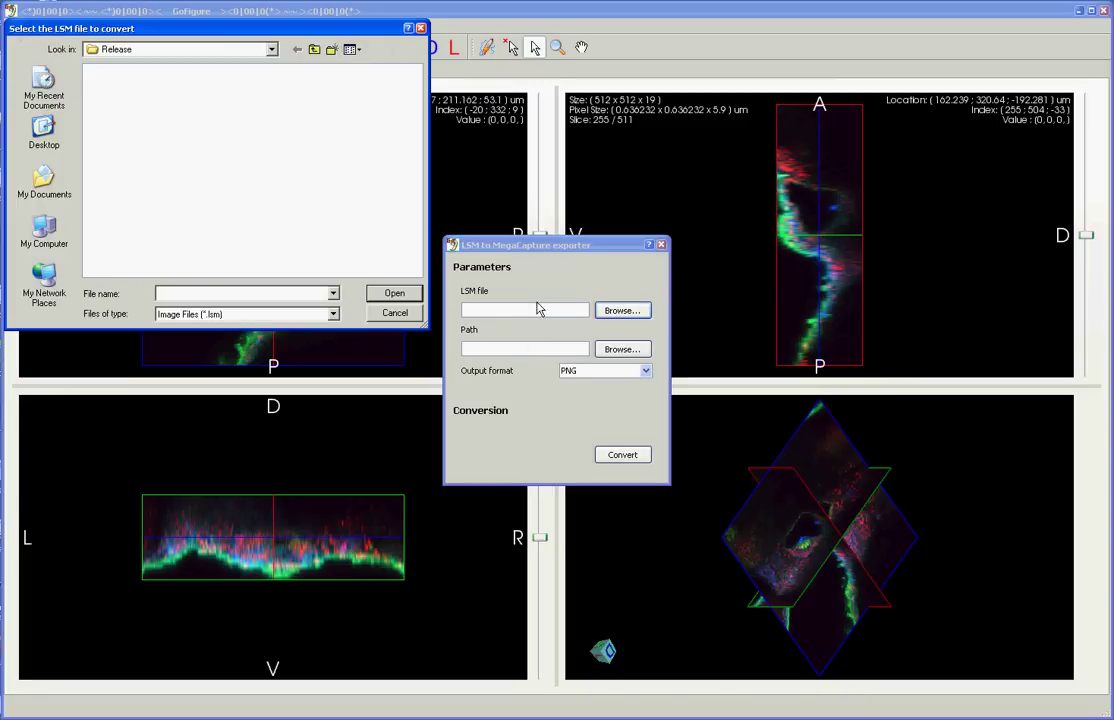
{"action": "left_click", "coordinate": [44, 132]}
{"action": "double_click", "coordinate": [125, 188]}
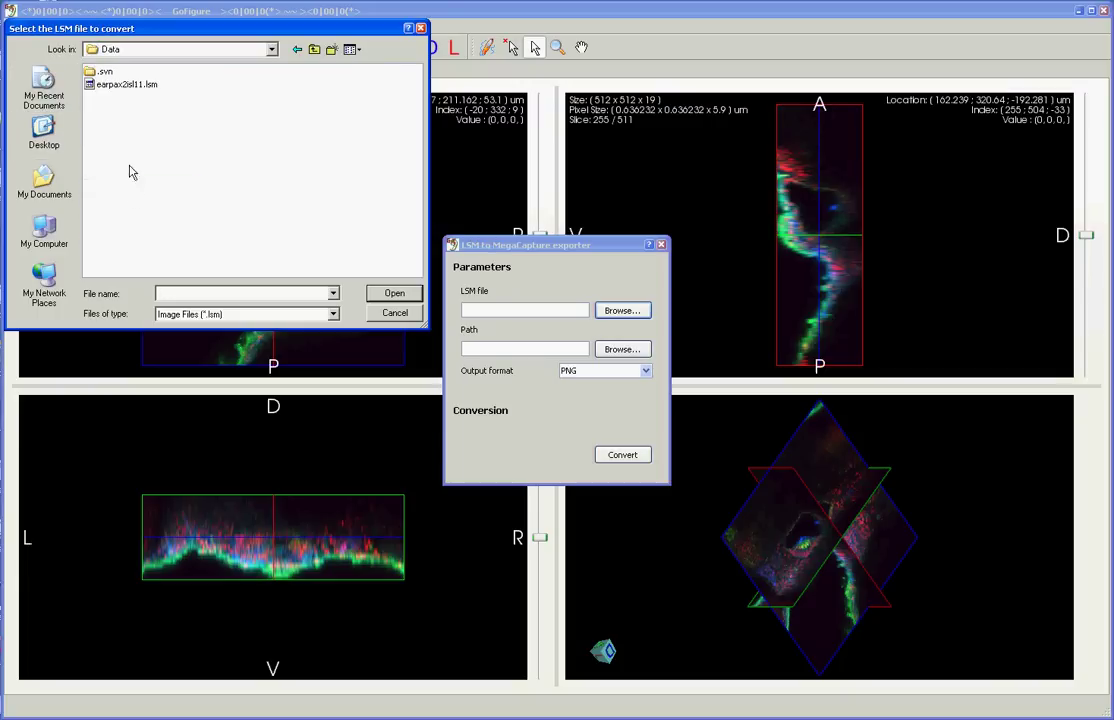
{"action": "left_click", "coordinate": [125, 84]}
{"action": "left_click", "coordinate": [394, 293]}
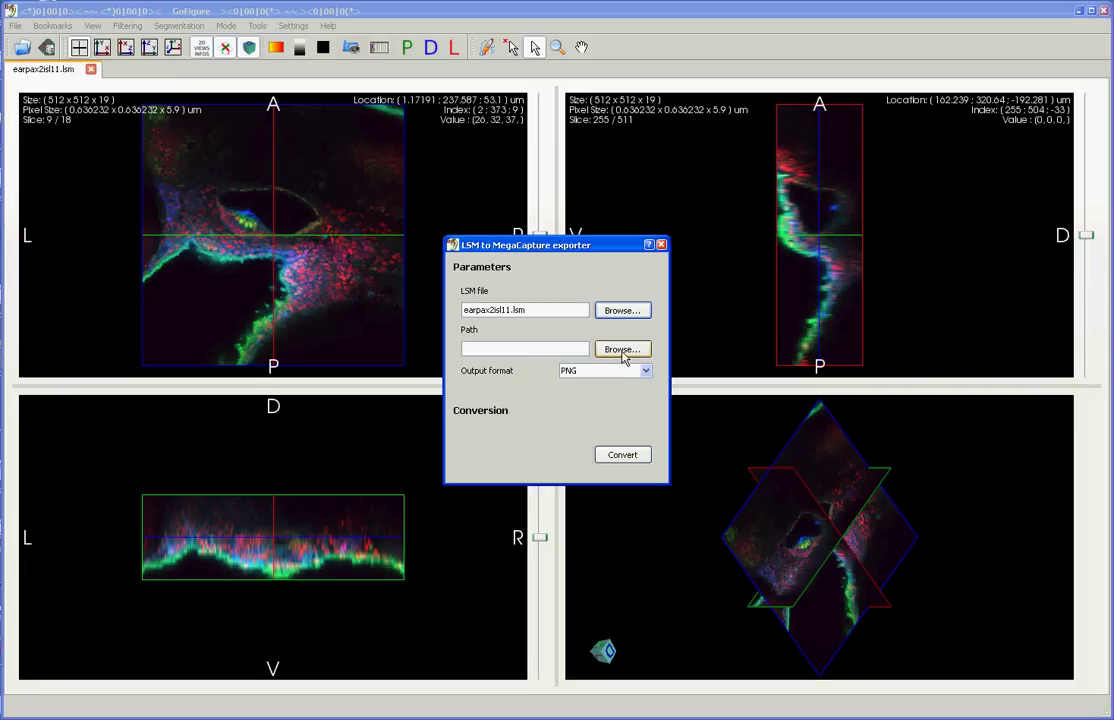
Step: Set ConversionToMegaCapture as the output folder and convert to PNG images
{"action": "left_click", "coordinate": [622, 349]}
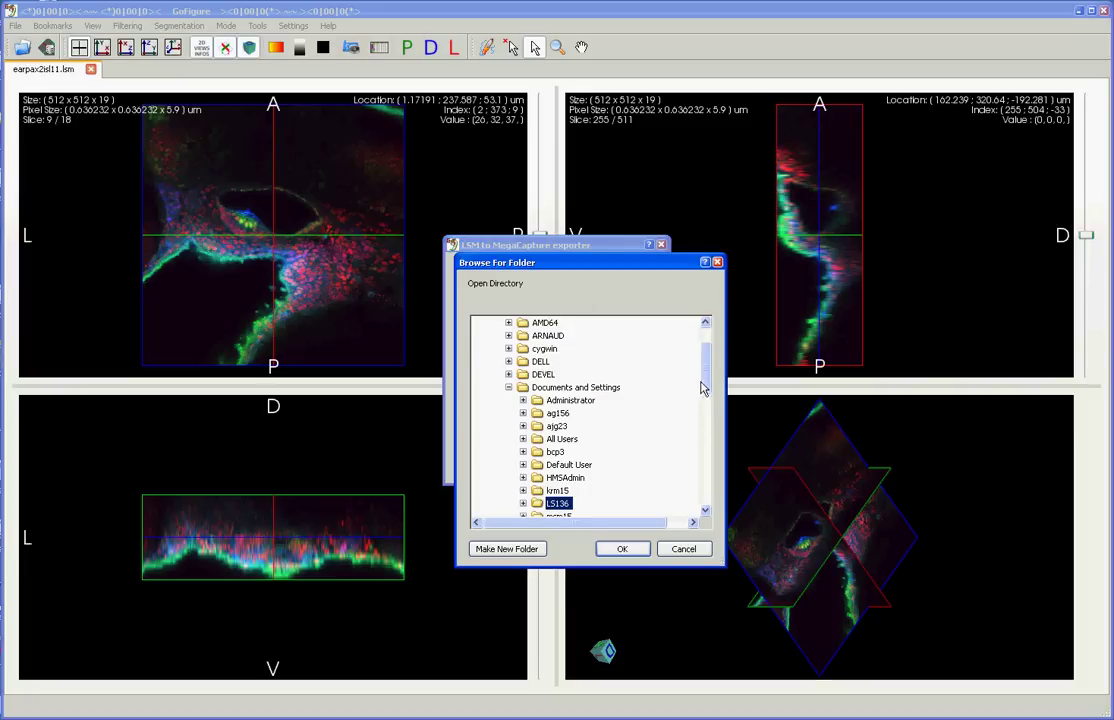
{"action": "scroll", "coordinate": [704, 361], "scroll_direction": "up", "scroll_amount": 2}
{"action": "left_click", "coordinate": [481, 348]}
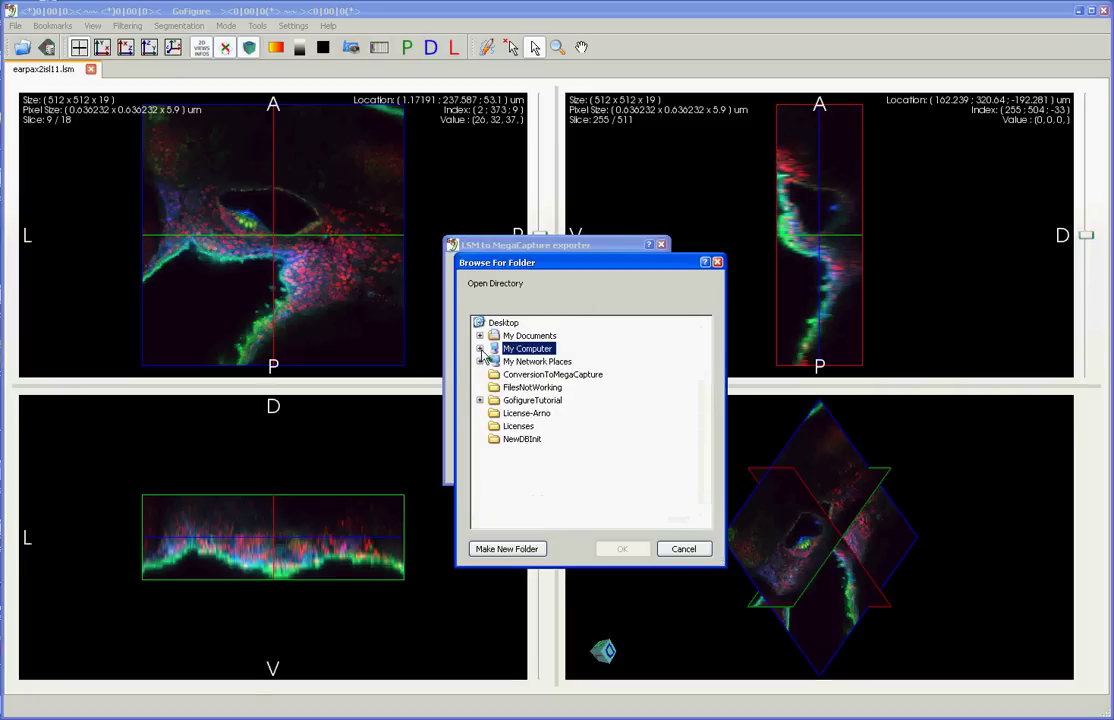
{"action": "left_click", "coordinate": [552, 374]}
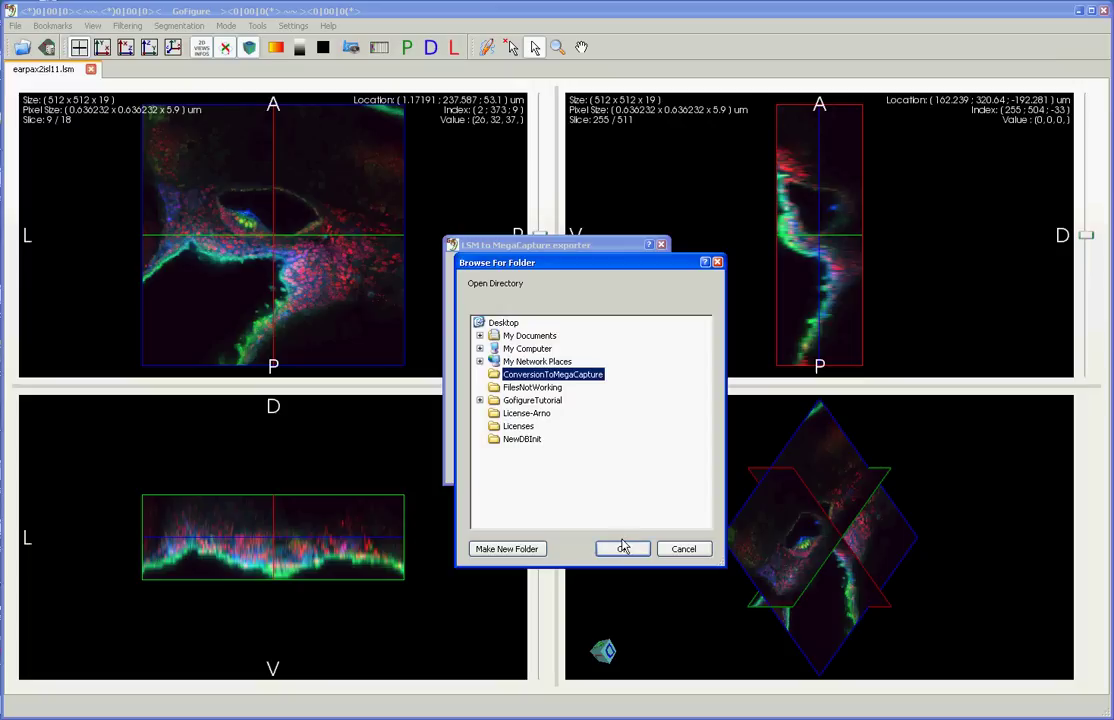
{"action": "left_click", "coordinate": [627, 551]}
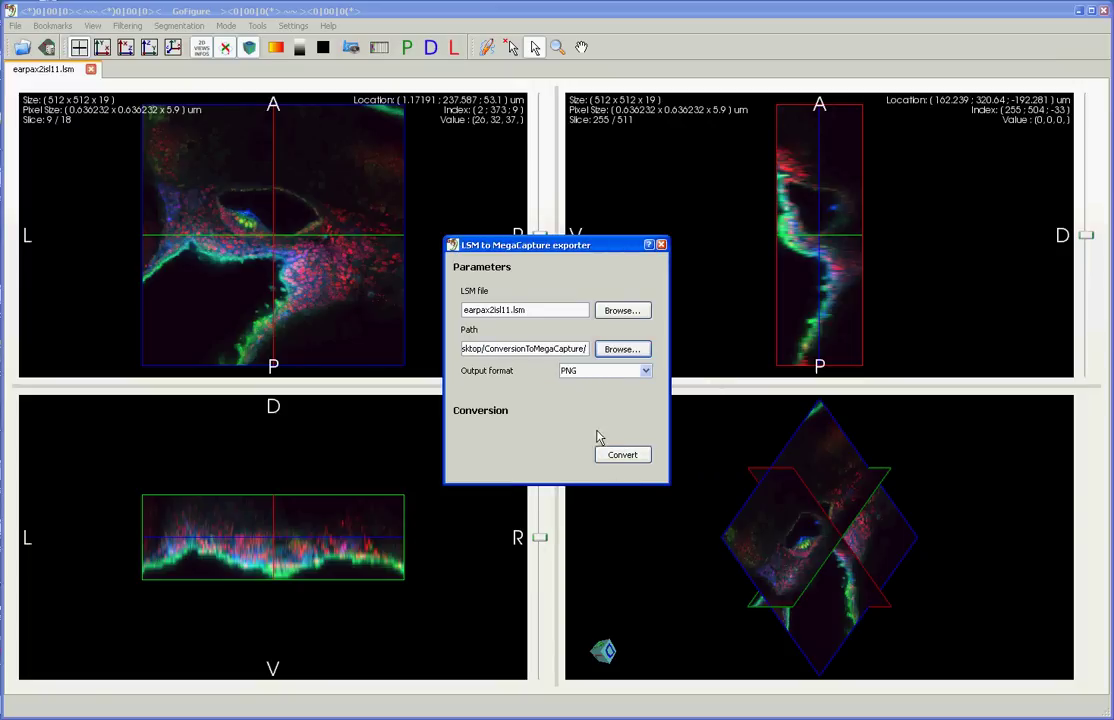
{"action": "left_click", "coordinate": [613, 456]}
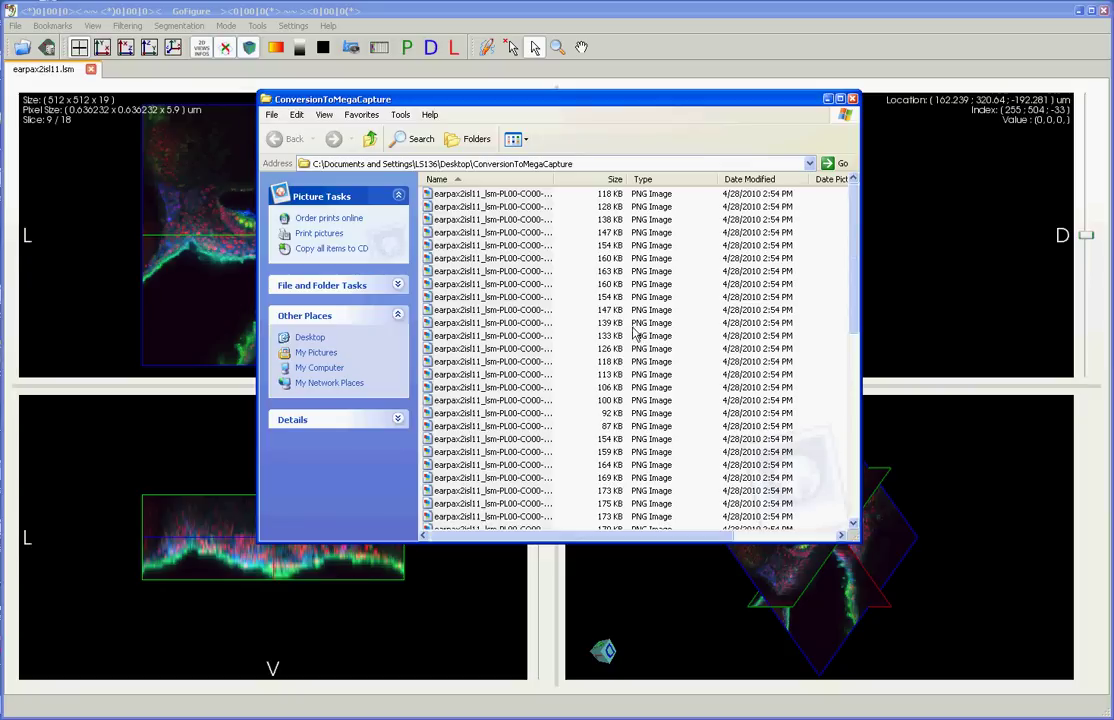
Step: Check ConversionToMegaCapture holds the earpax2isl11 PNGs and .meg file, then return to GoFigure2
{"action": "scroll", "coordinate": [588, 268], "scroll_direction": "down", "scroll_amount": 10}
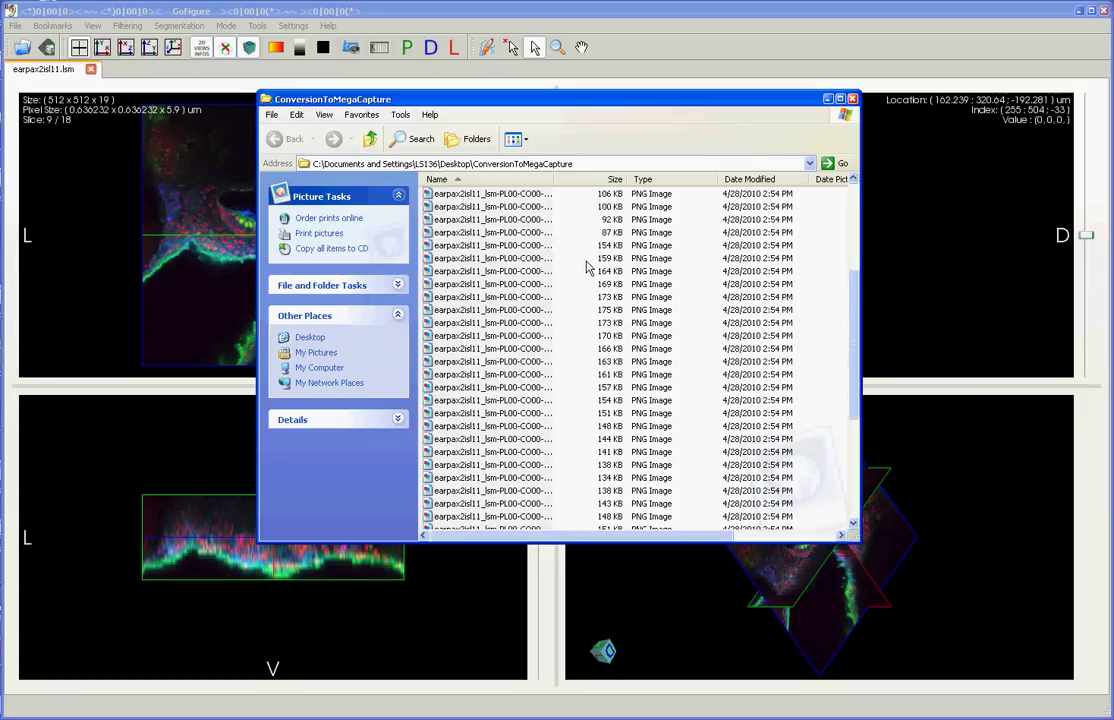
{"action": "scroll", "coordinate": [588, 268], "scroll_direction": "up", "scroll_amount": 6}
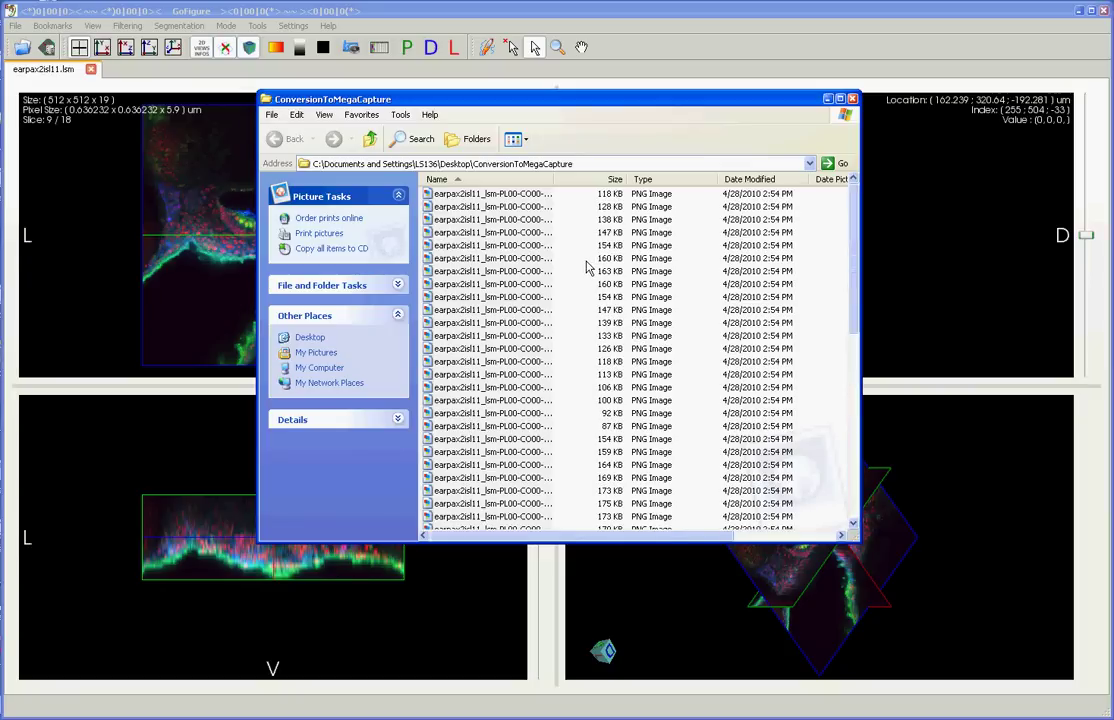
{"action": "scroll", "coordinate": [588, 268], "scroll_direction": "down", "scroll_amount": 6}
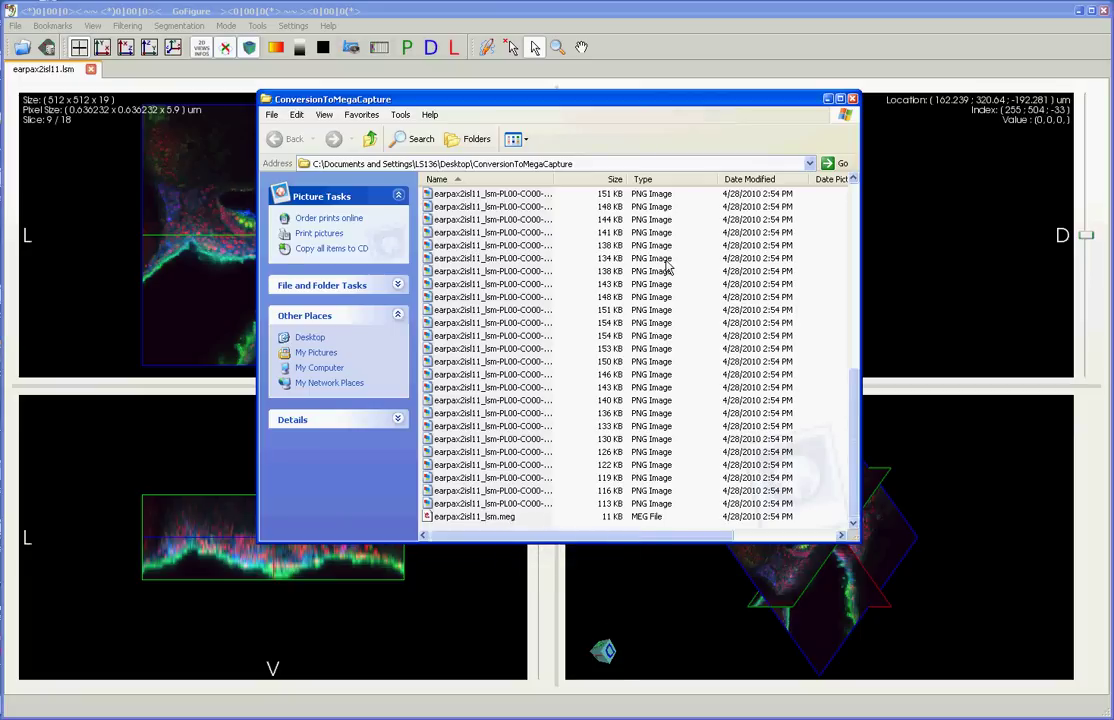
{"action": "left_click", "coordinate": [543, 10]}
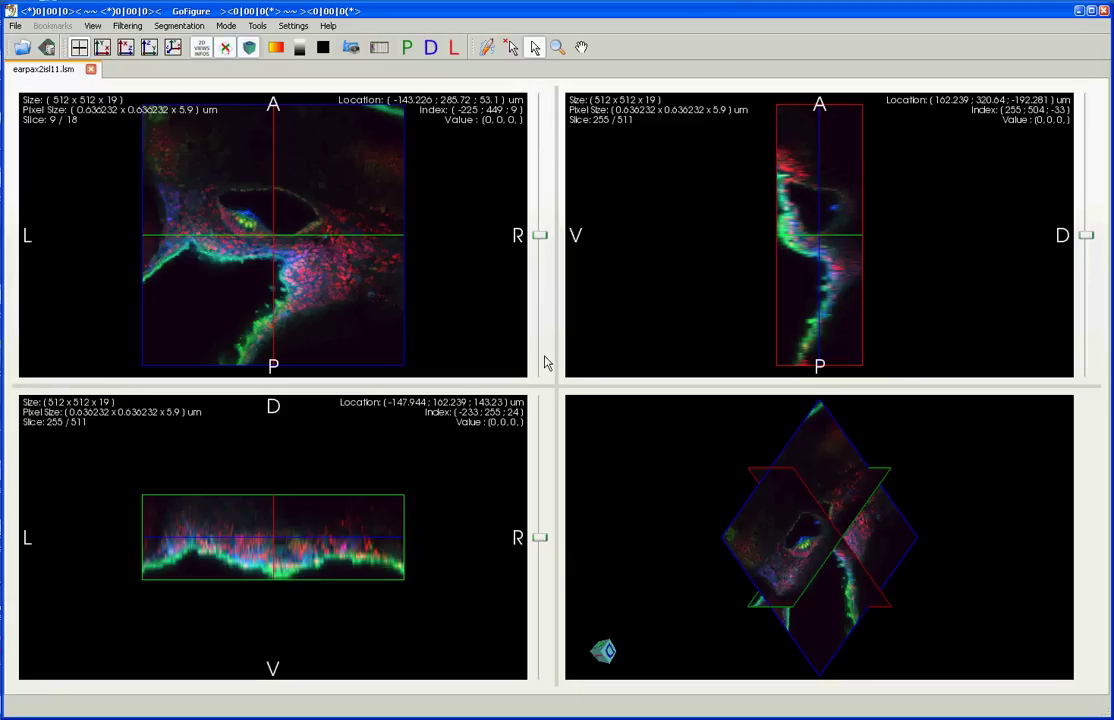
Step: Connect via File > Use DataBase to the localhost MySQL server with the user name and password
{"action": "left_click", "coordinate": [16, 26]}
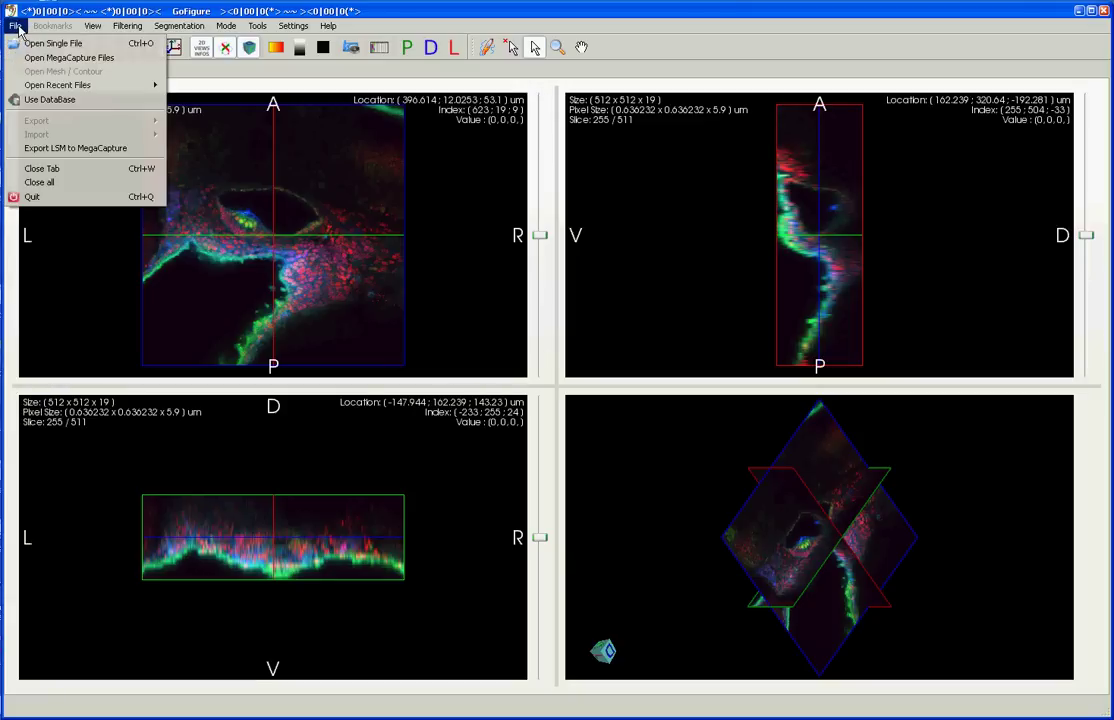
{"action": "left_click", "coordinate": [49, 100]}
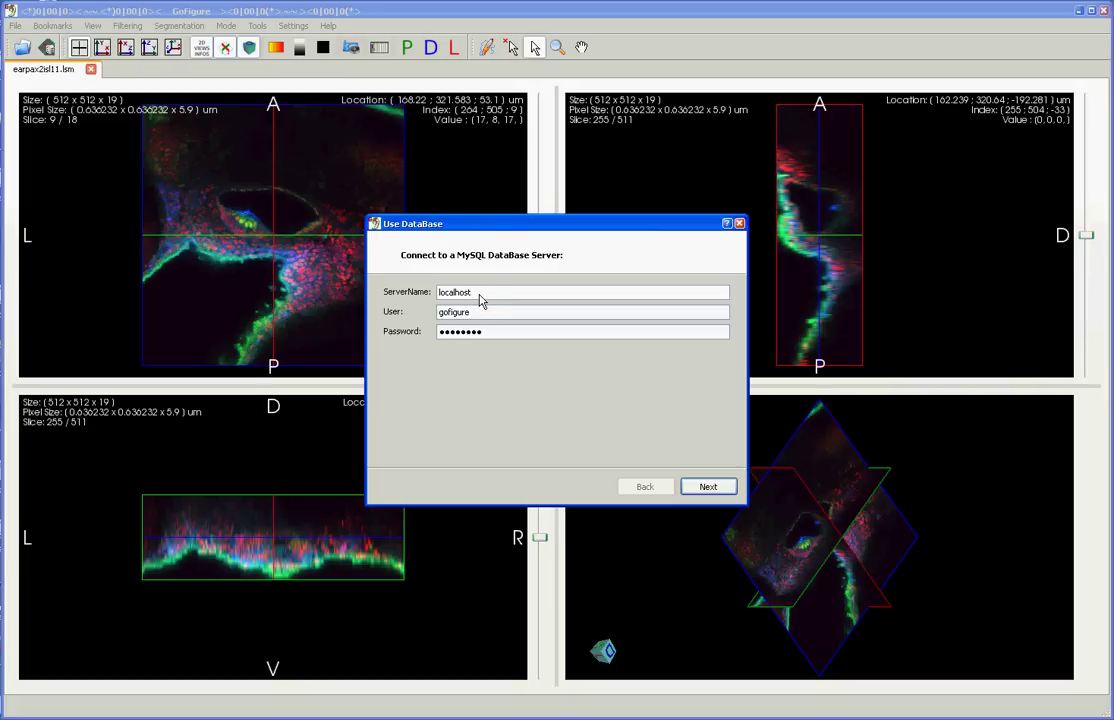
{"action": "key", "text": "Tab"}
{"action": "type", "text": "UserName"}
{"action": "key", "text": "Tab"}
{"action": "type", "text": "gofigure"}
{"action": "key", "text": "Return"}
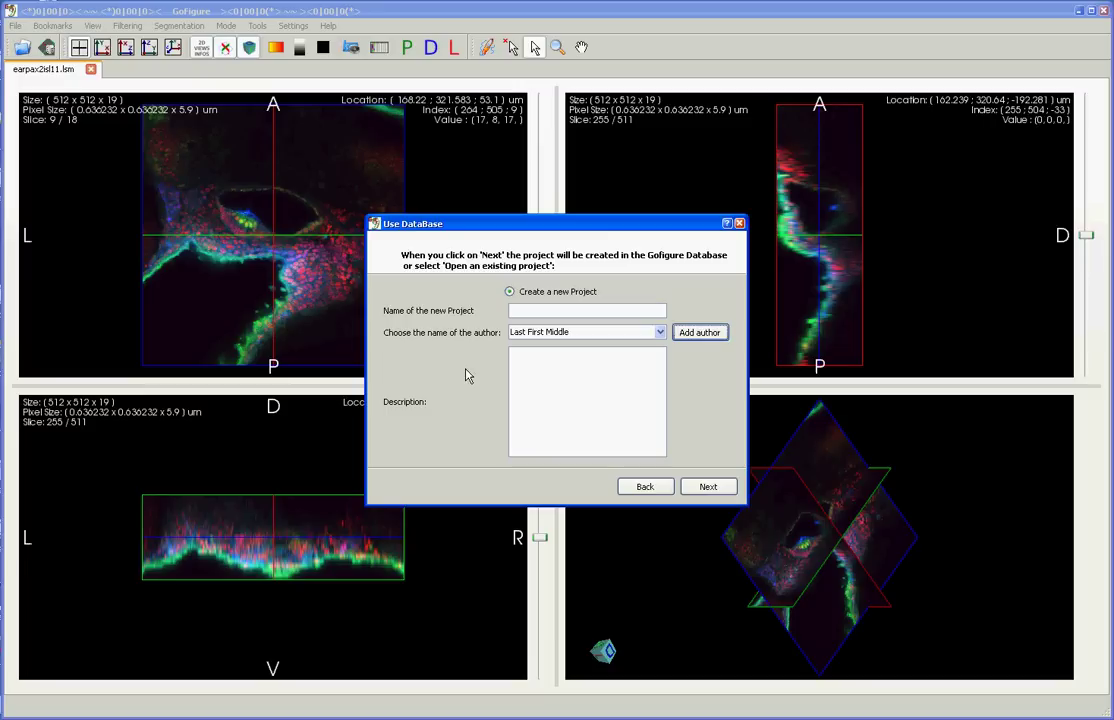
Step: Create project 'Ear' with an author chosen from the list and description 'Ear project.'
{"action": "left_click", "coordinate": [552, 317]}
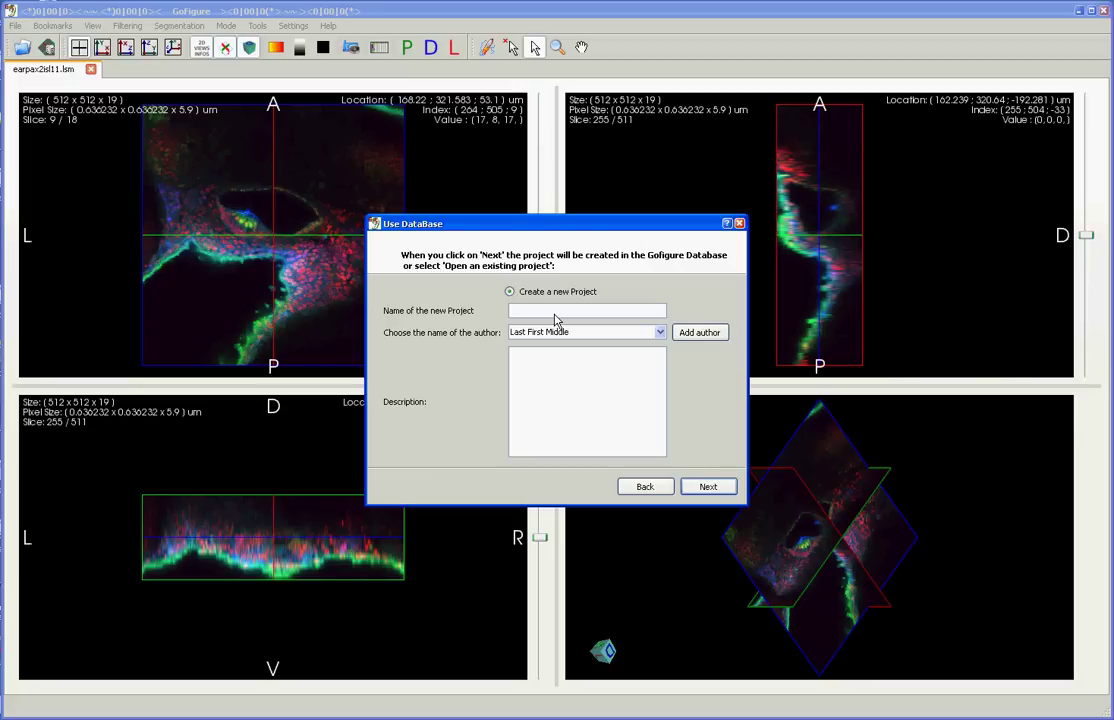
{"action": "type", "text": "Ear"}
{"action": "left_click", "coordinate": [572, 331]}
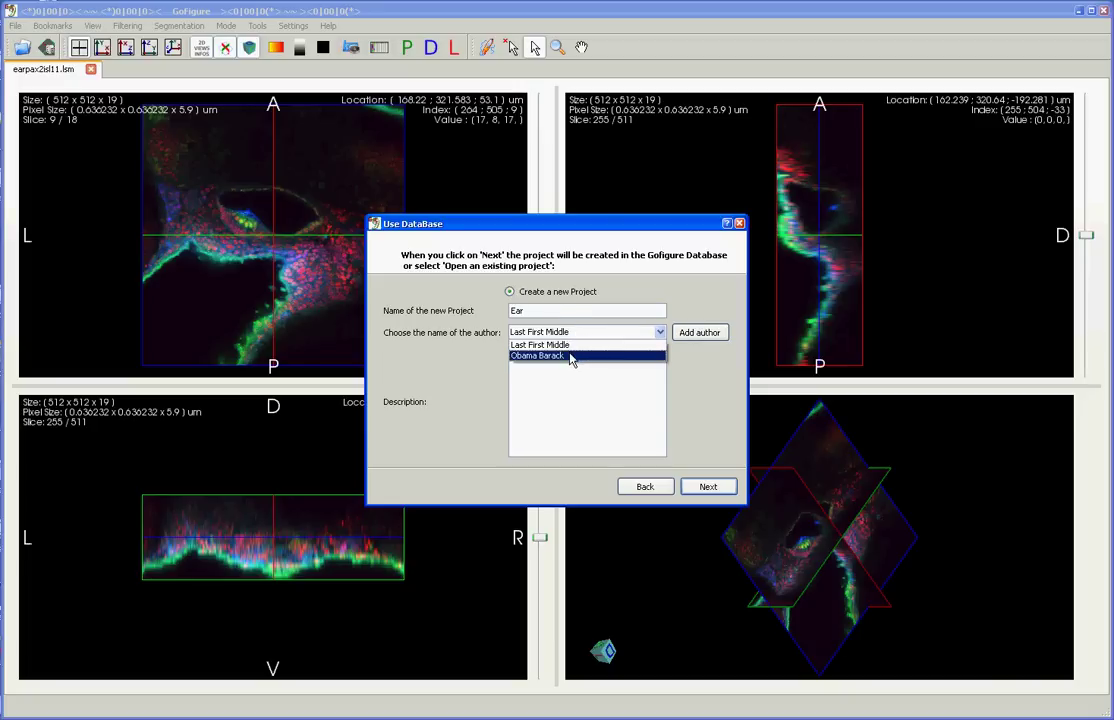
{"action": "left_click", "coordinate": [572, 360]}
{"action": "left_click", "coordinate": [572, 393]}
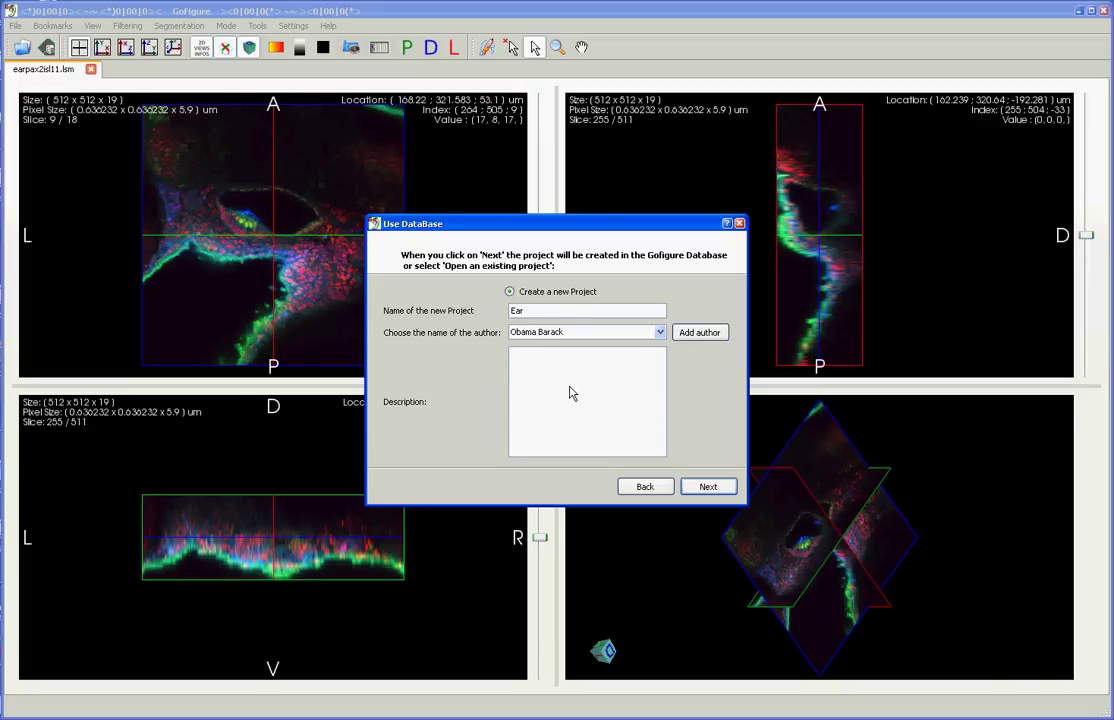
{"action": "type", "text": "Ear project."}
{"action": "left_click", "coordinate": [708, 487]}
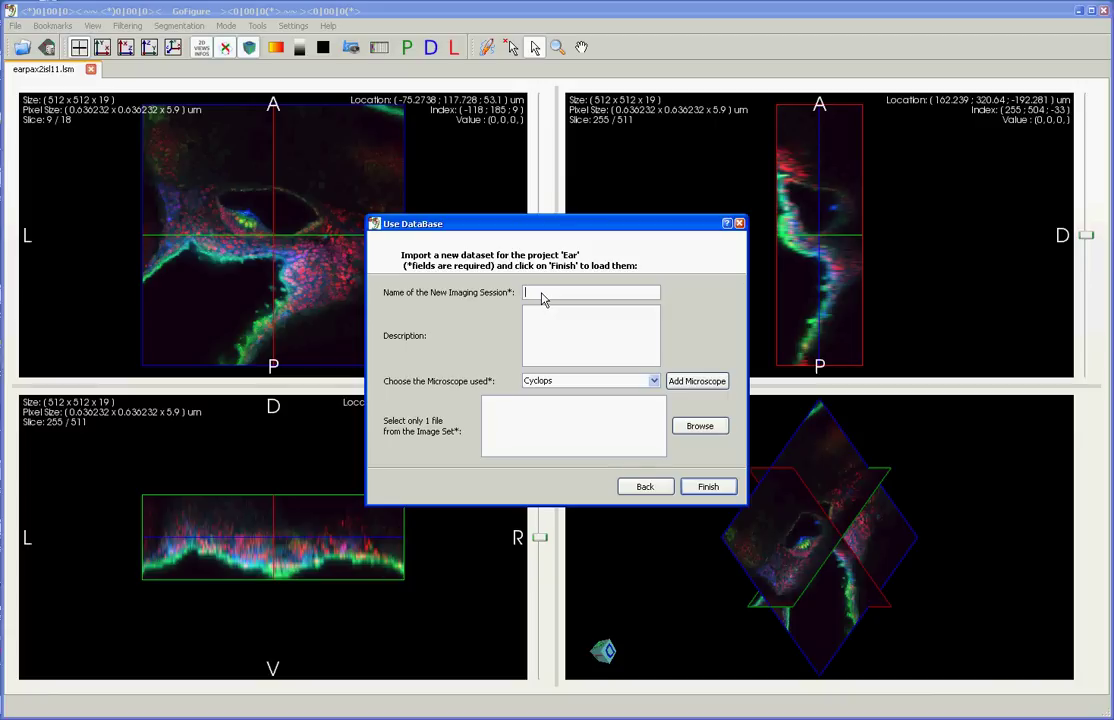
Step: Name the imaging session 2099_01_01-Ear48hpf and keep Cyclops as its microscope
{"action": "type", "text": "2099_01_01-Ear48hpf"}
{"action": "left_click", "coordinate": [555, 338]}
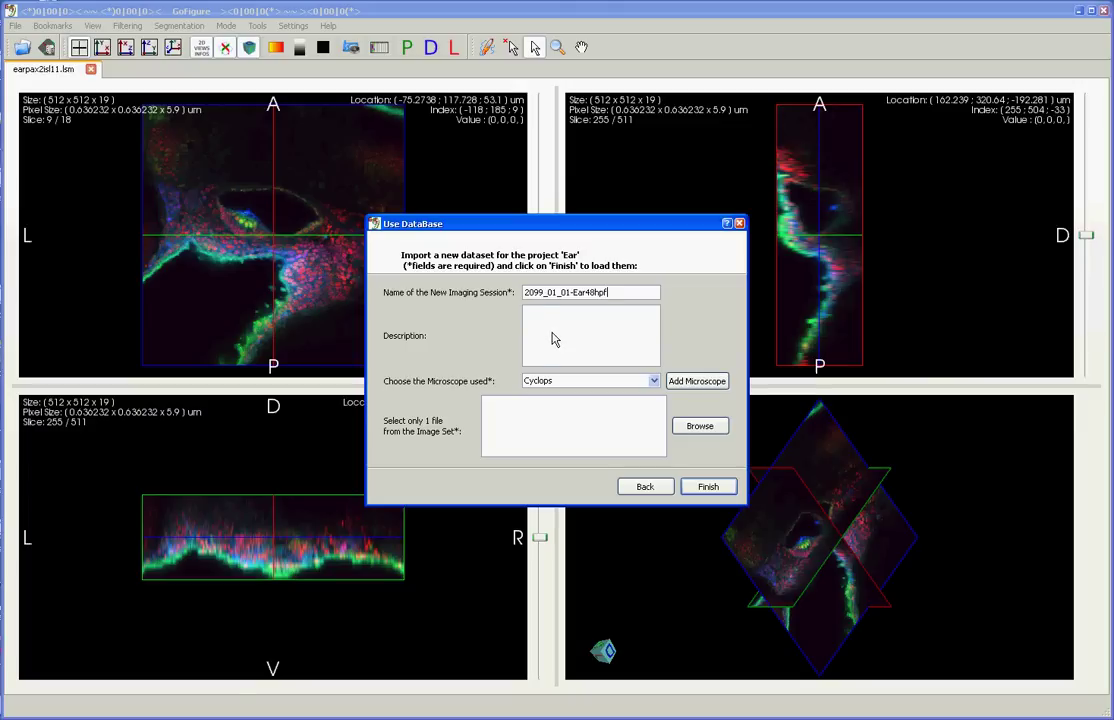
{"action": "left_click", "coordinate": [548, 388]}
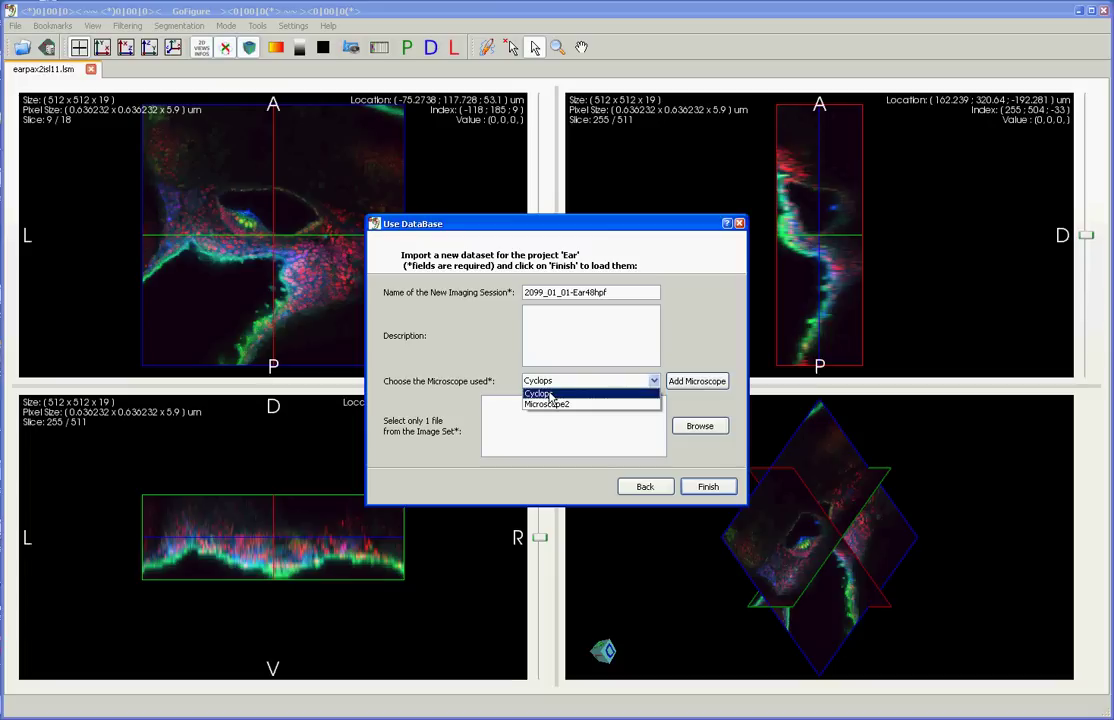
{"action": "left_click", "coordinate": [549, 396]}
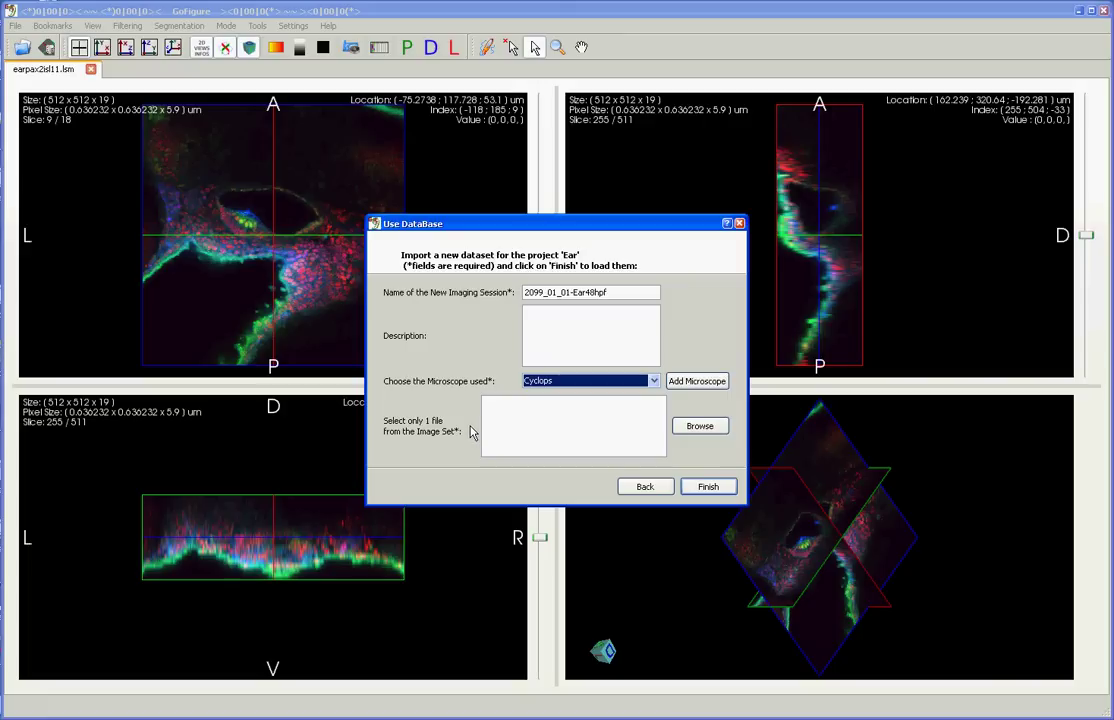
{"action": "left_click", "coordinate": [699, 427]}
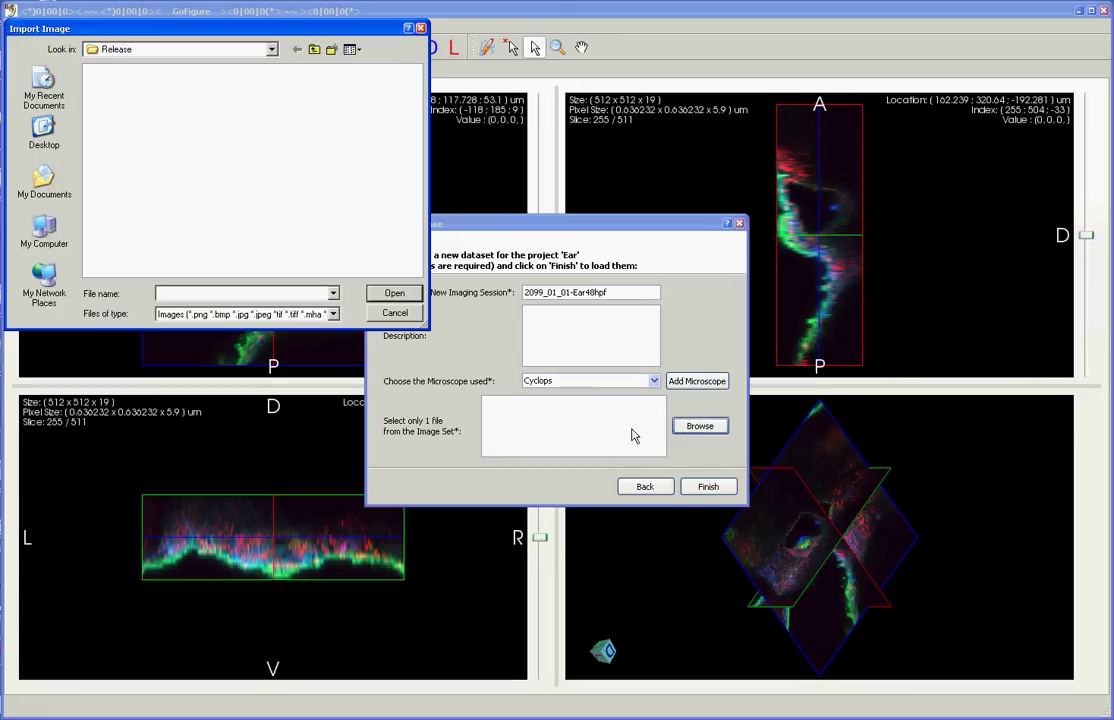
Step: Set the image set to the earpax2isl11 ch01-zs0003 PNG in Desktop/ConversionToMegaCapture and finish the import
{"action": "left_click", "coordinate": [42, 128]}
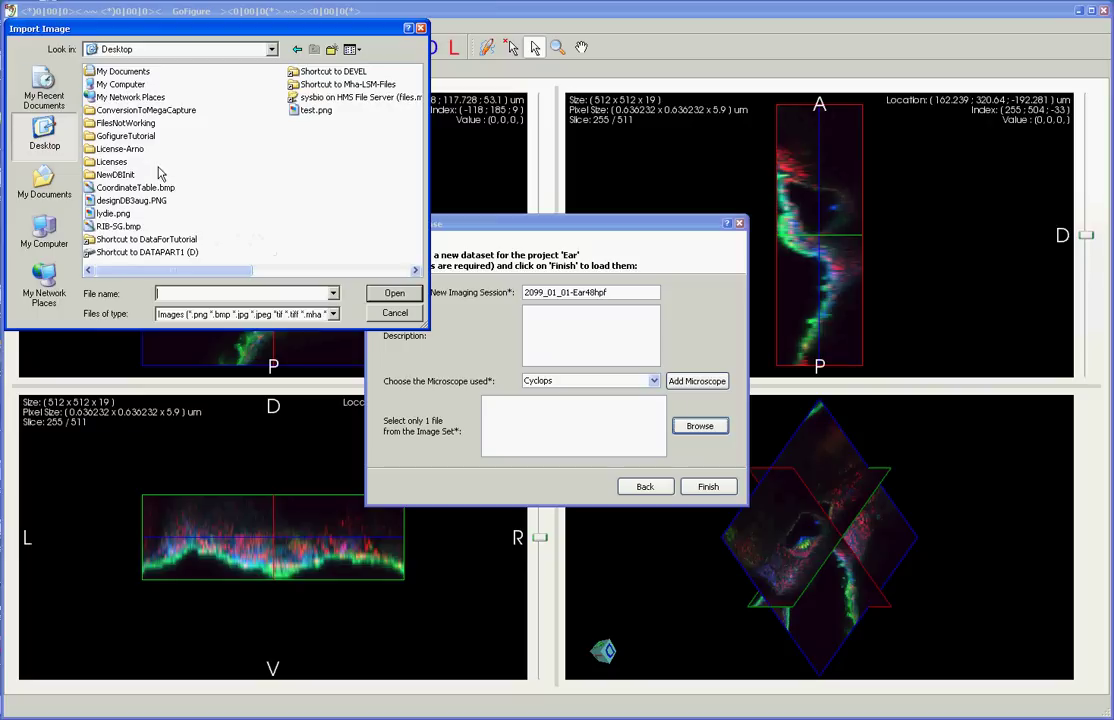
{"action": "double_click", "coordinate": [140, 111]}
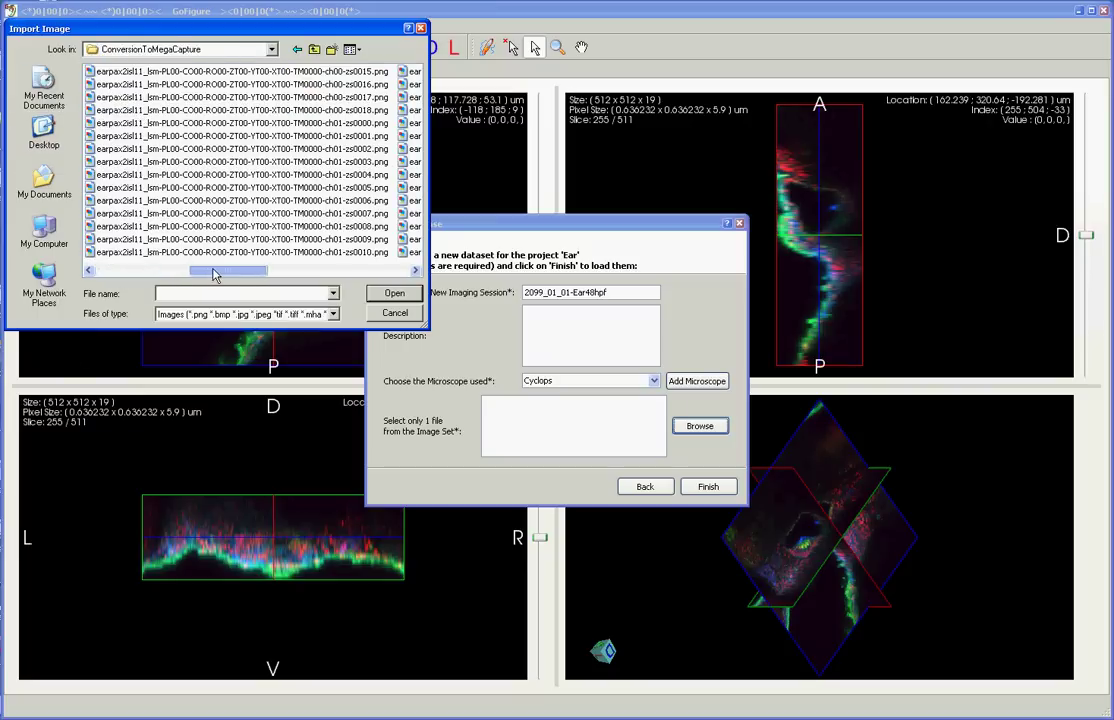
{"action": "scroll", "coordinate": [205, 166], "scroll_direction": "down", "scroll_amount": 1}
{"action": "left_click", "coordinate": [205, 161]}
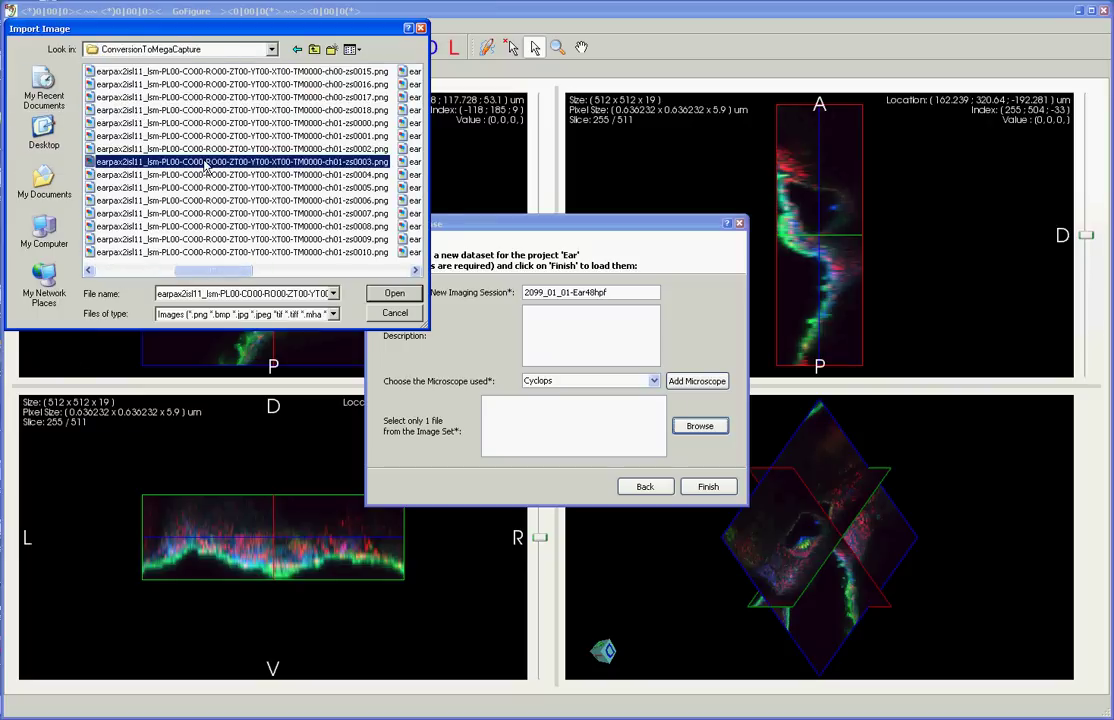
{"action": "left_click", "coordinate": [386, 297]}
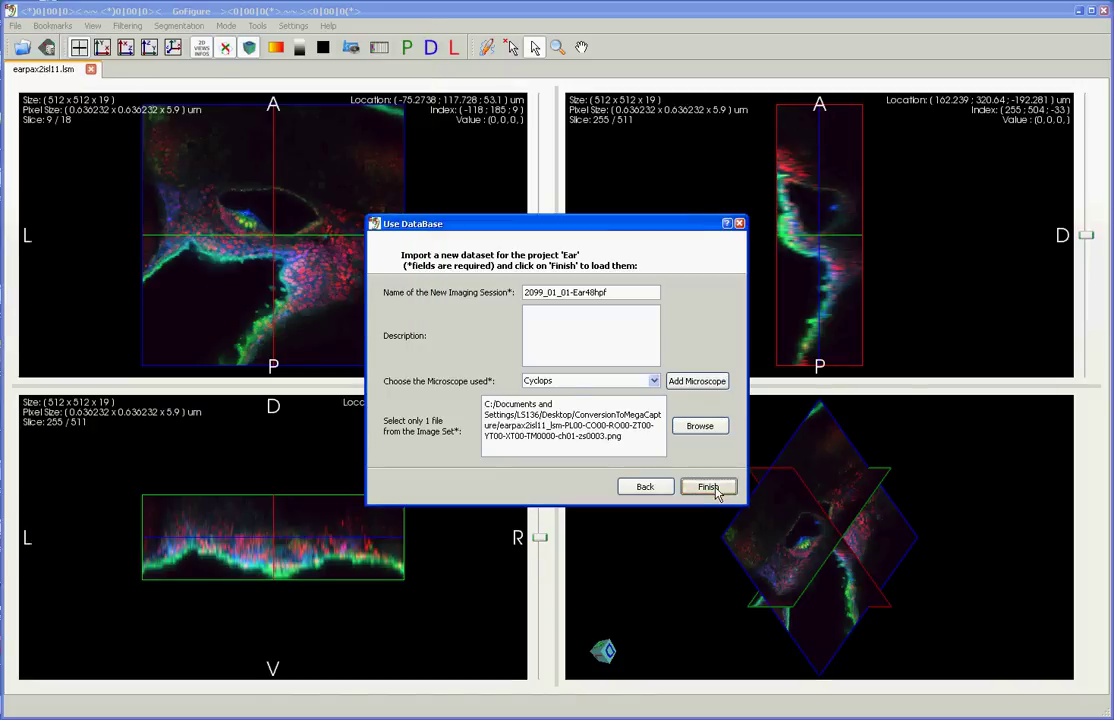
{"action": "left_click", "coordinate": [710, 487]}
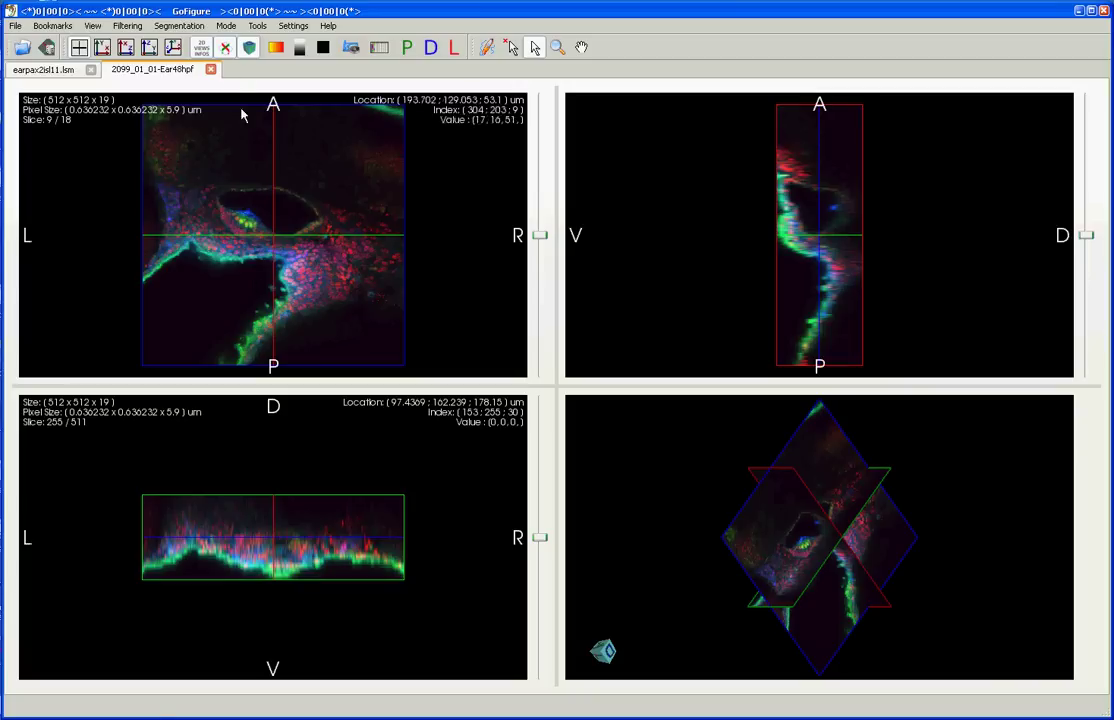
Step: Switch to the earpax2isl11.lsm tab and back to the 2099_01_01-Ear48hpf session tab
{"action": "left_click", "coordinate": [56, 70]}
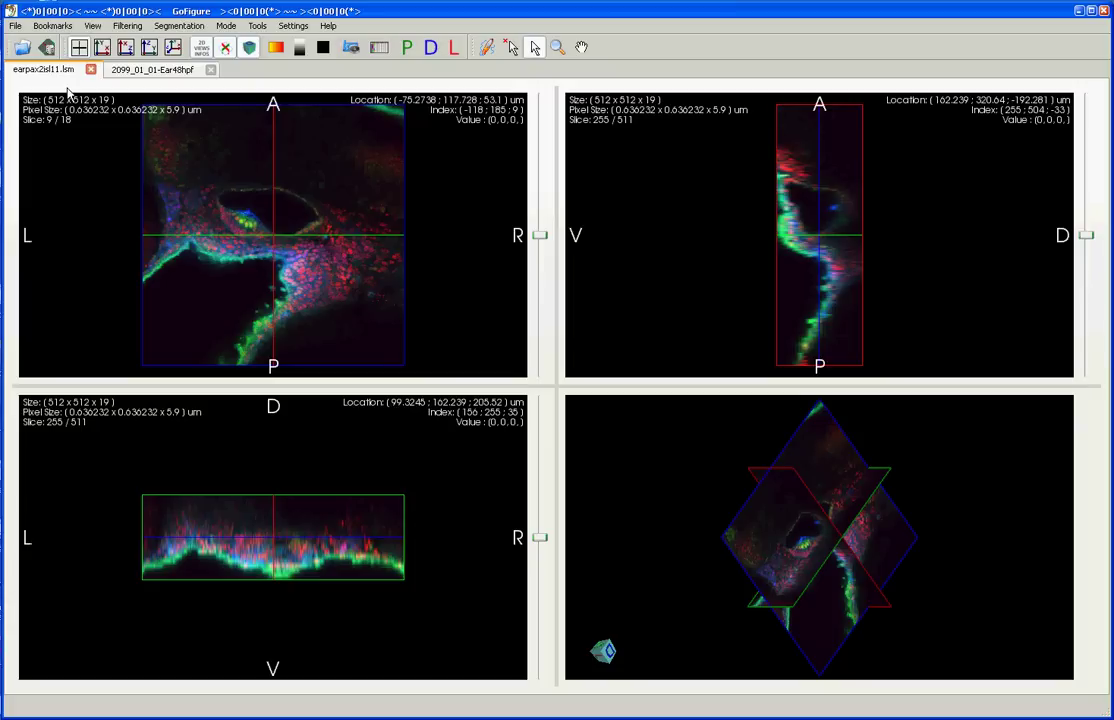
{"action": "left_click", "coordinate": [147, 72]}
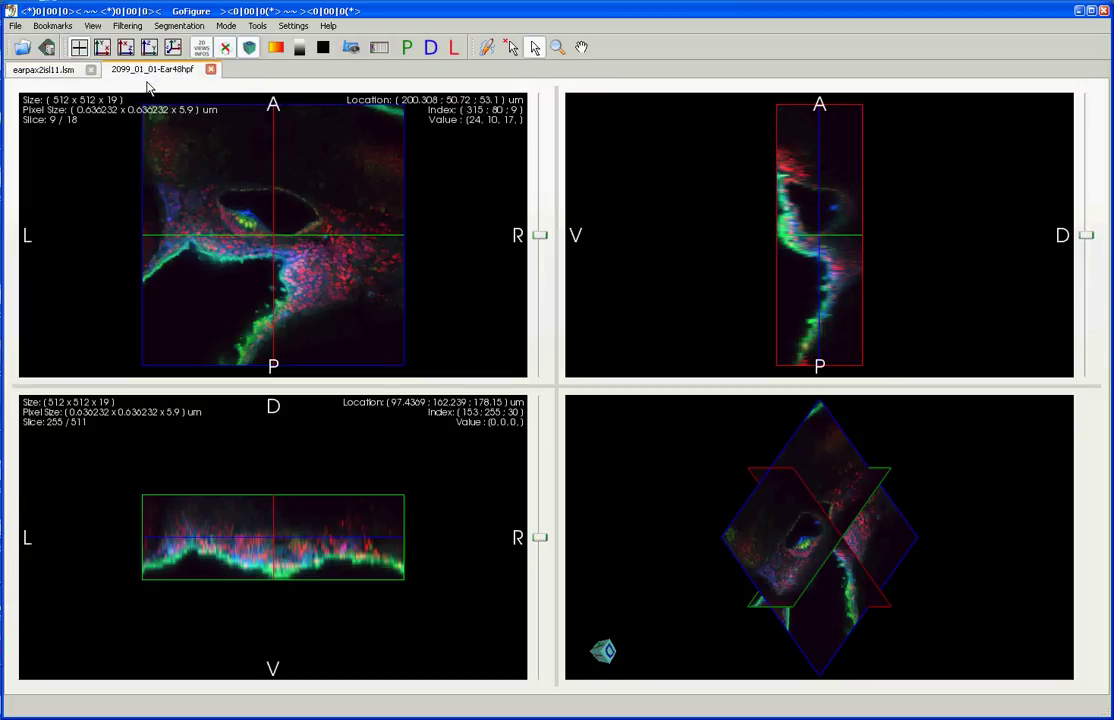